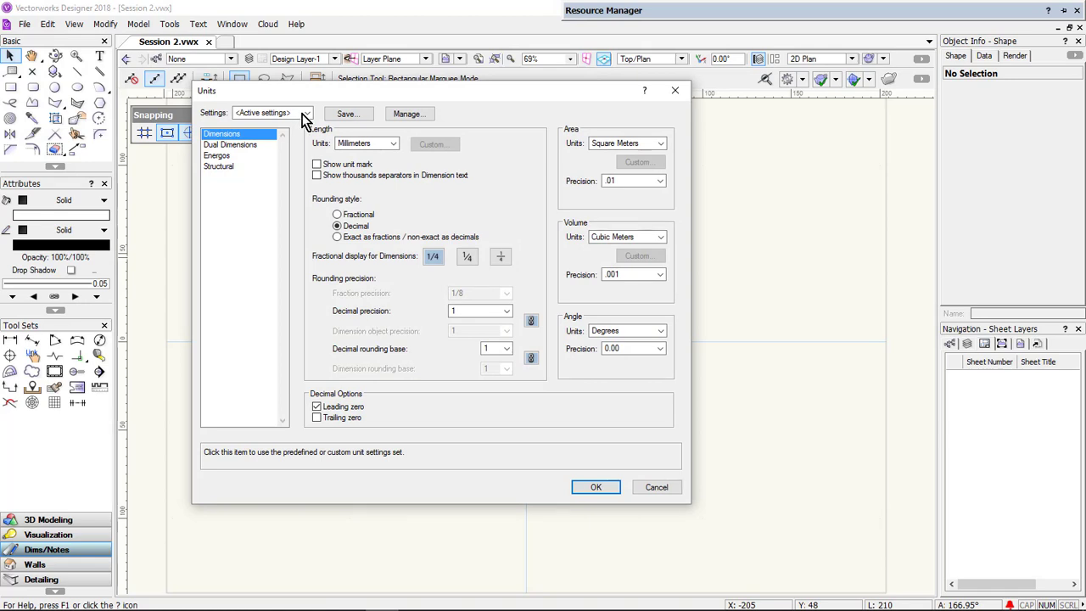
- Switch the document units to the feet and inches preset
click(305, 113)
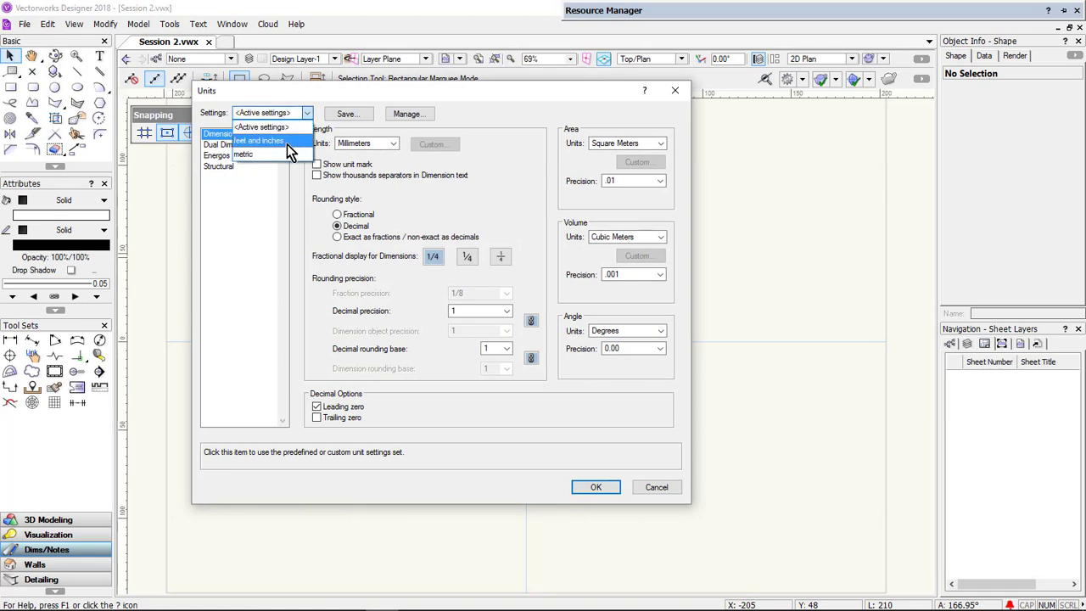
click(297, 140)
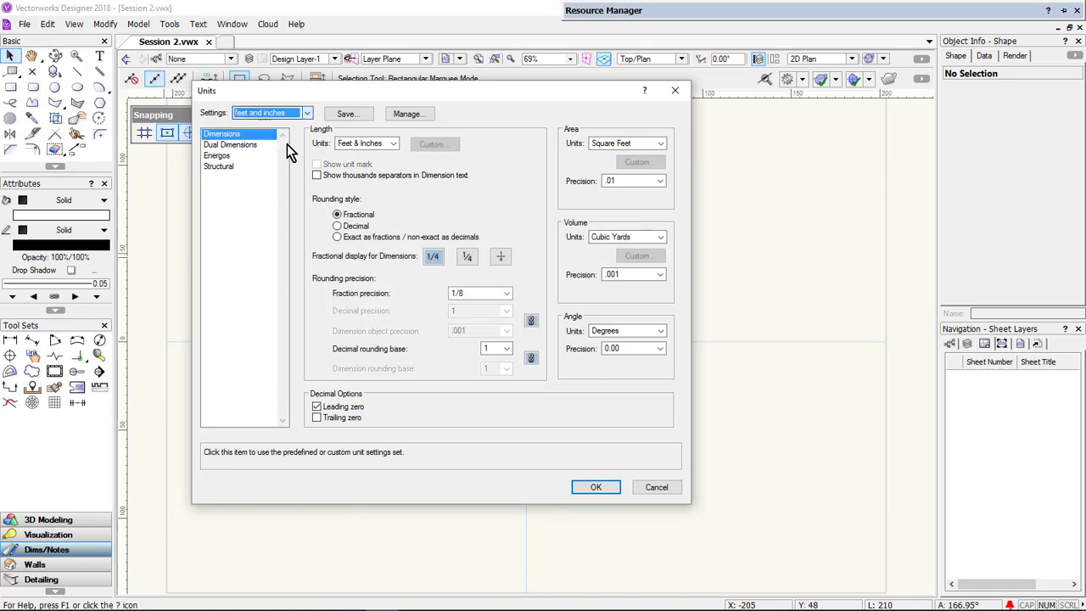
click(598, 488)
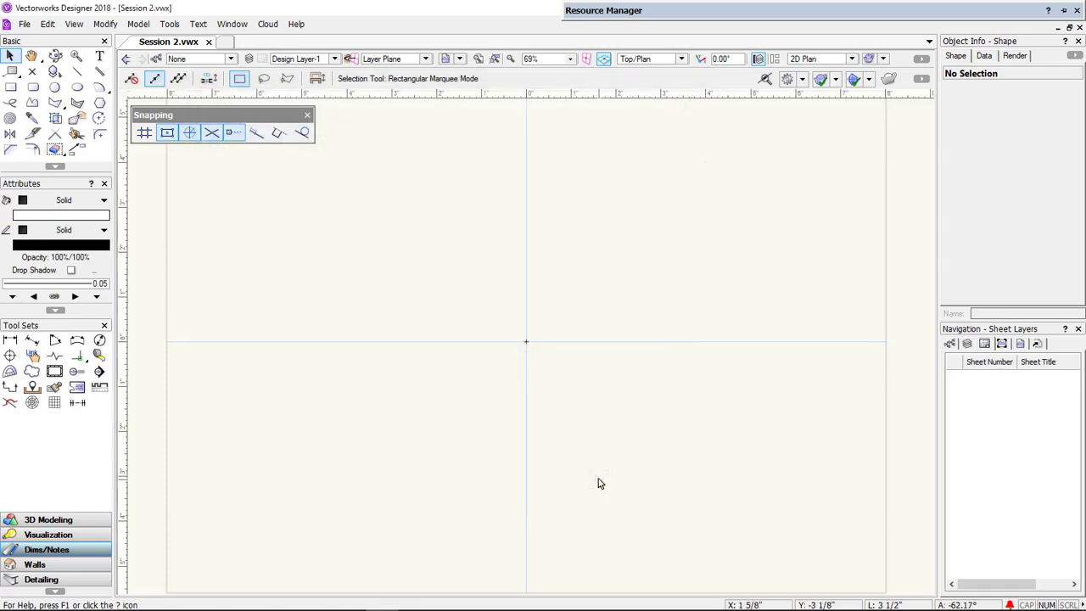
- Open the grid snapping settings and set the reference grid spacing to 36 inches
click(141, 134)
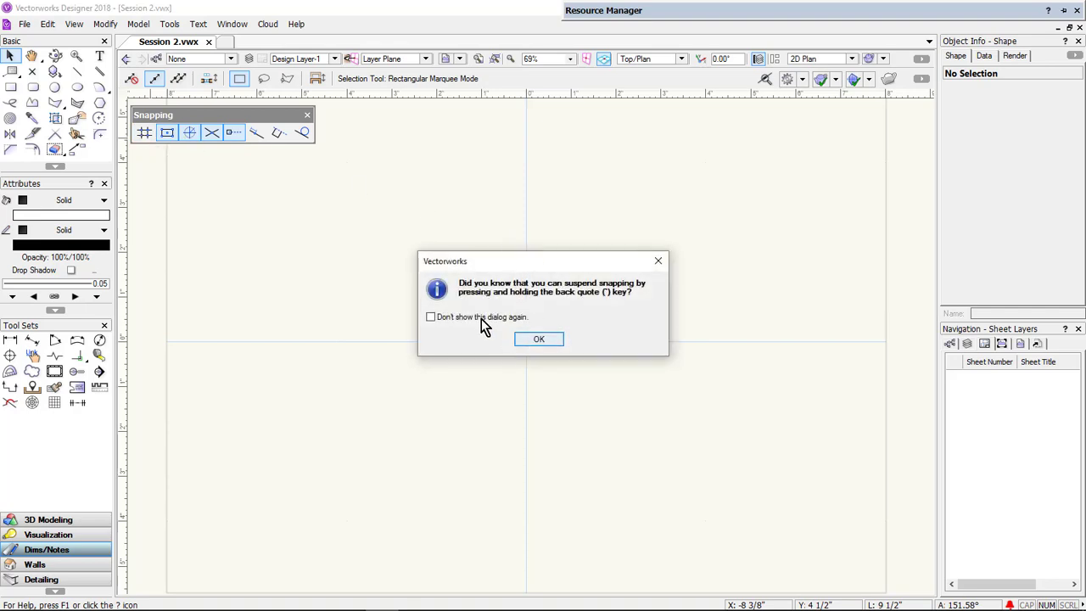
click(535, 339)
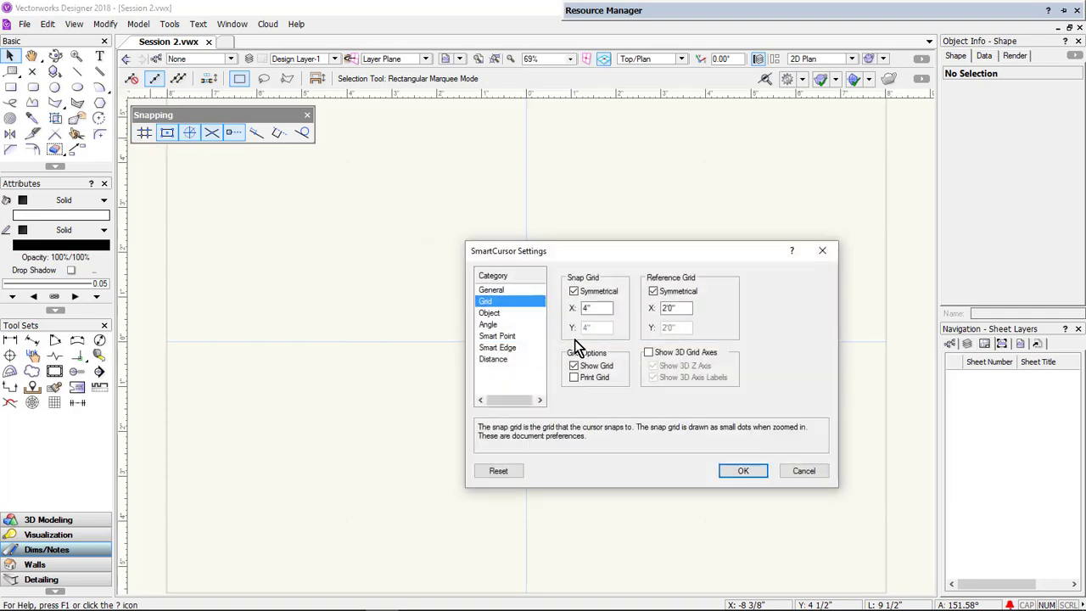
drag(600, 309, 575, 308)
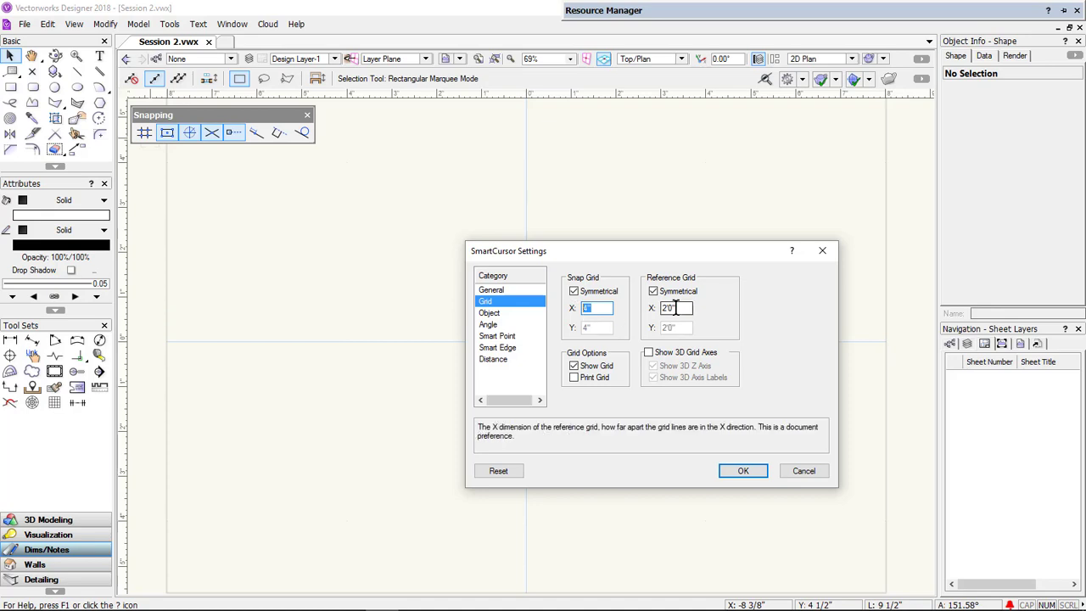
drag(678, 308, 658, 302)
text(36)
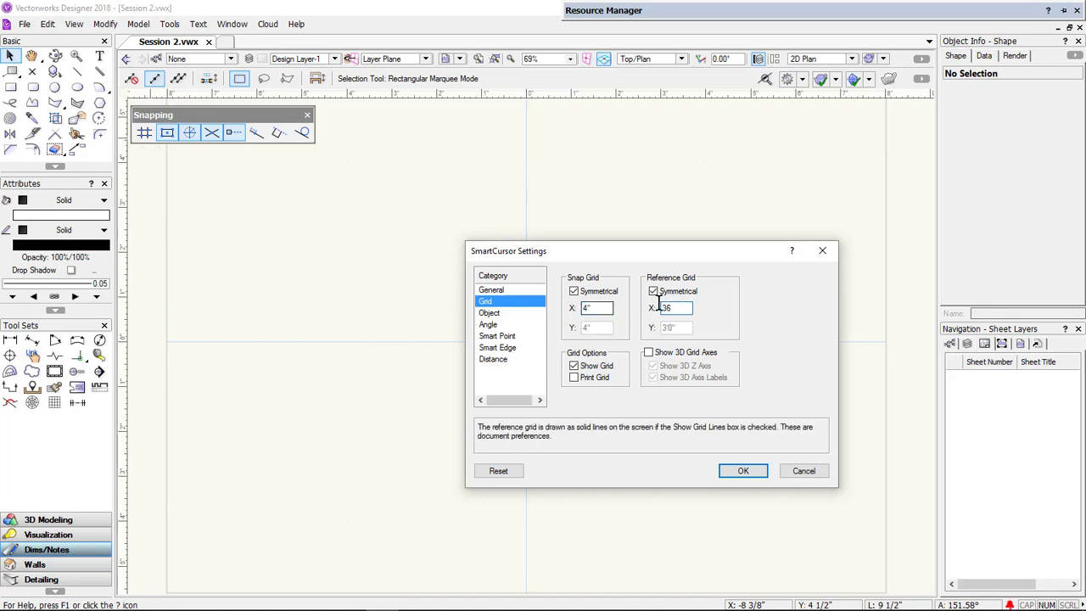
key(Return)
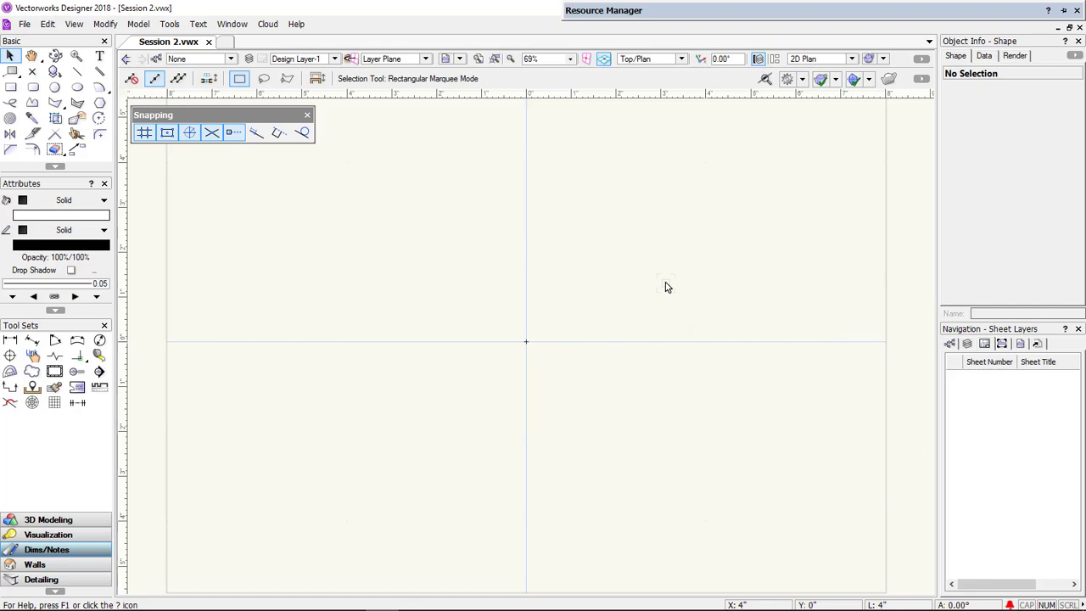
- Create a 6" by 6" rectangle centred on the origin with the Rectangle tool's numeric entry
click(12, 89)
double_click(12, 88)
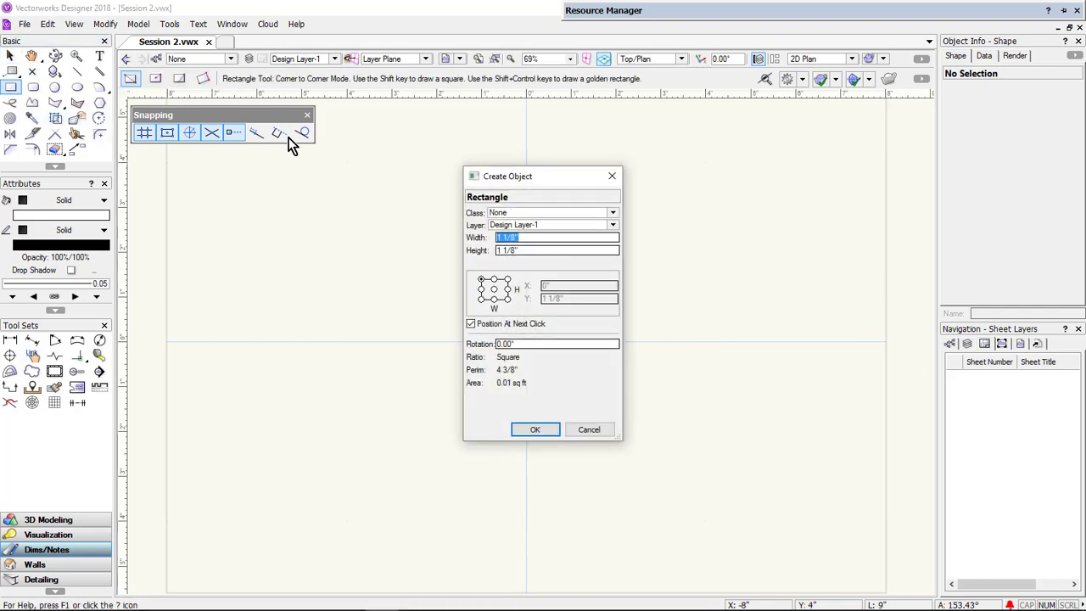
text(6)
key(Tab)
text(6)
key(Tab)
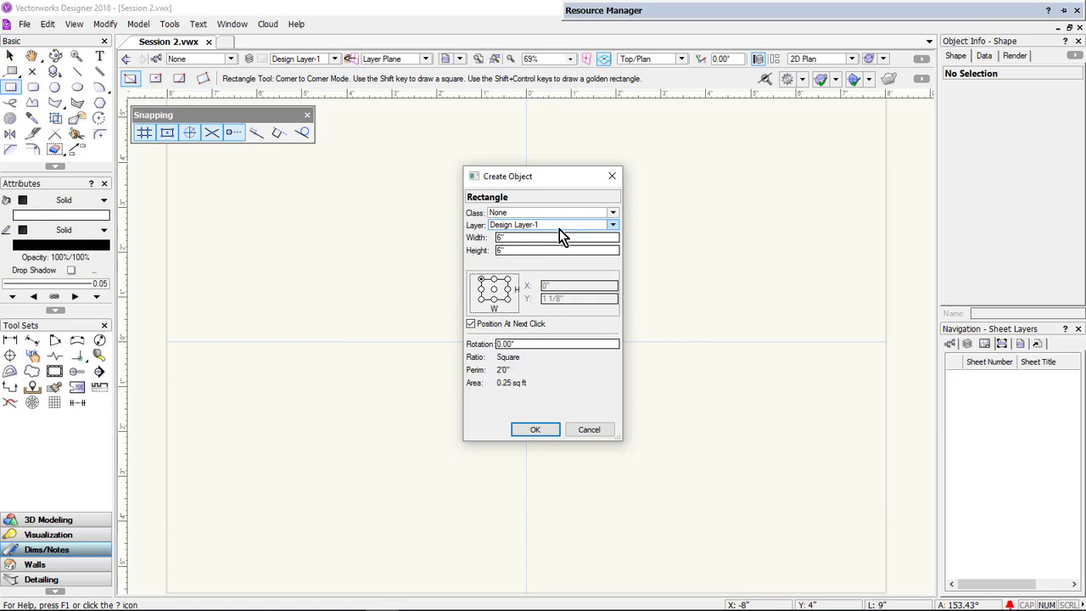
click(494, 289)
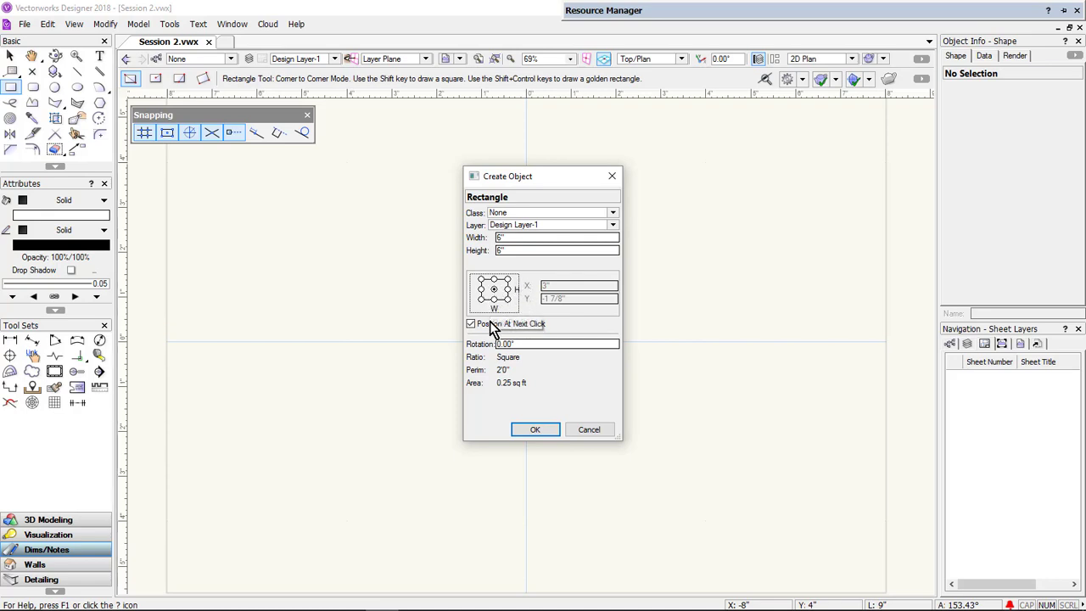
click(489, 324)
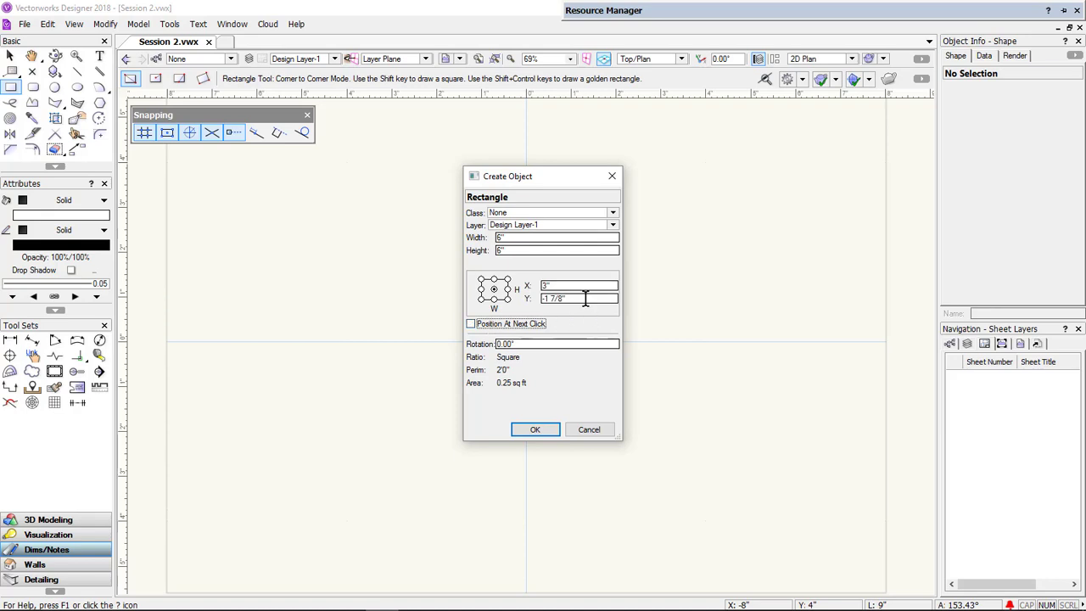
drag(582, 289, 536, 284)
text(0)
key(Tab)
text(0)
key(Tab)
key(Return)
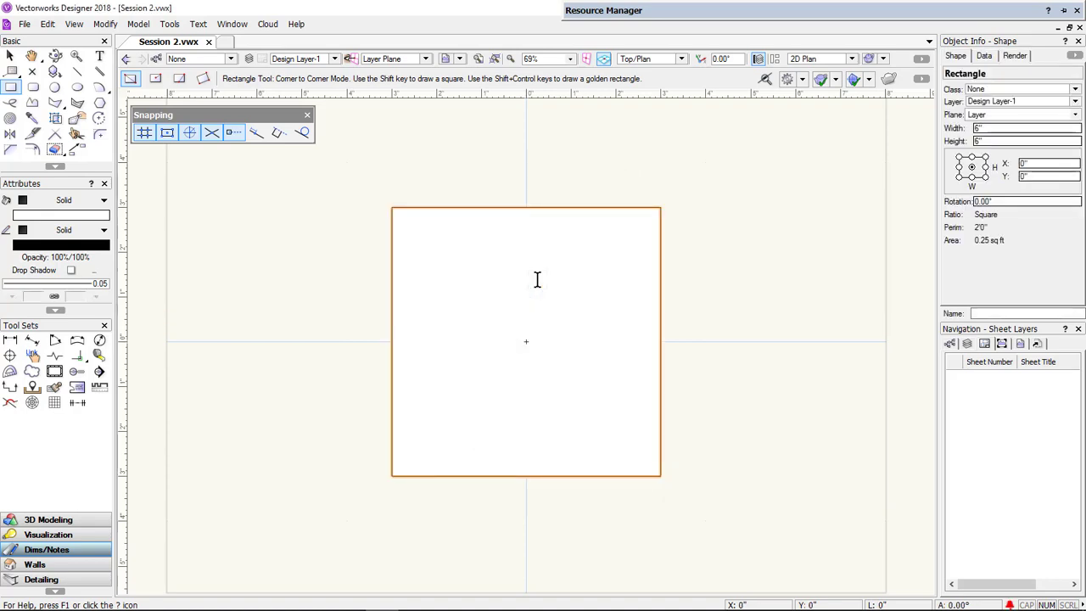
- Extrude the square rectangle to a height of 650mm
click(681, 59)
click(675, 177)
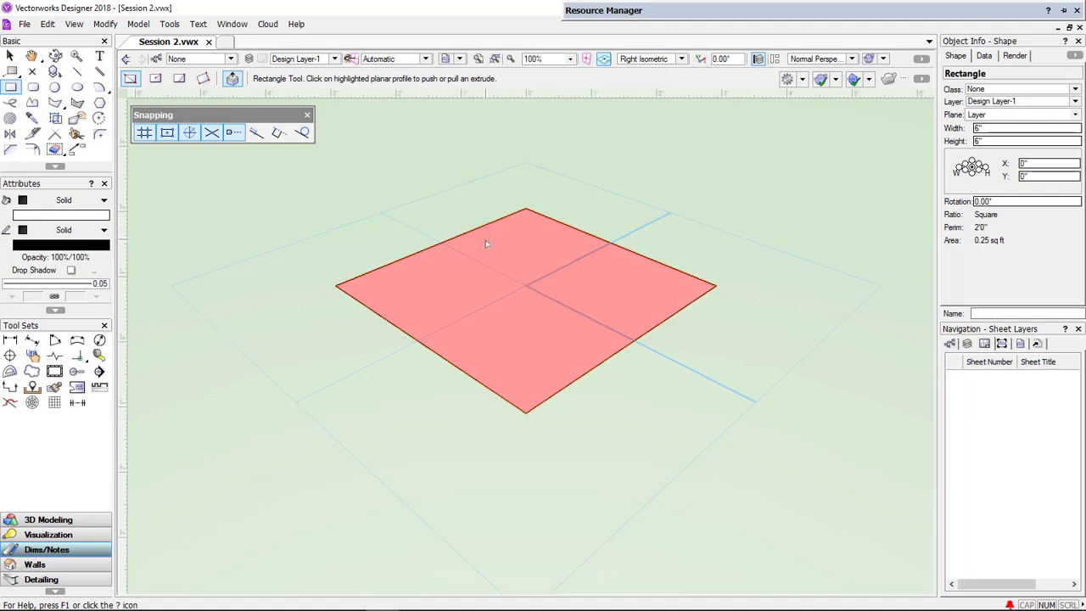
click(139, 26)
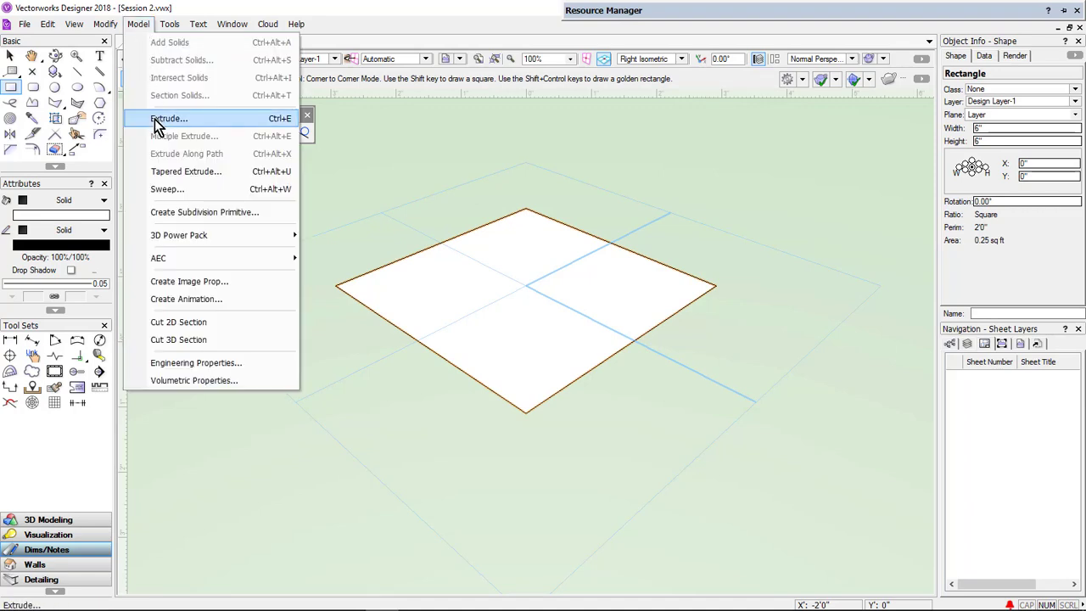
click(155, 118)
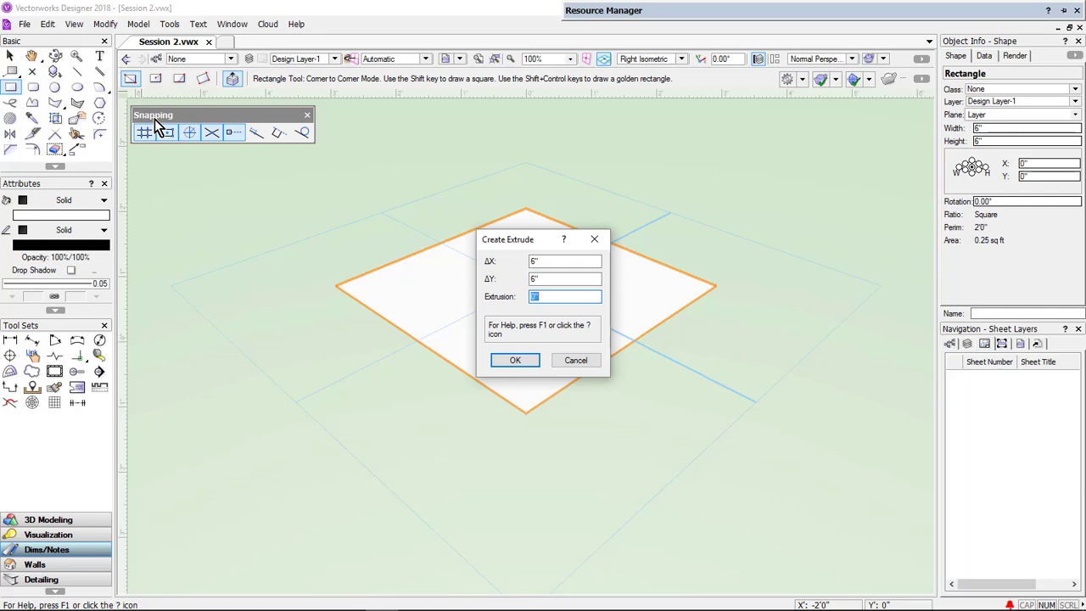
text(650mm)
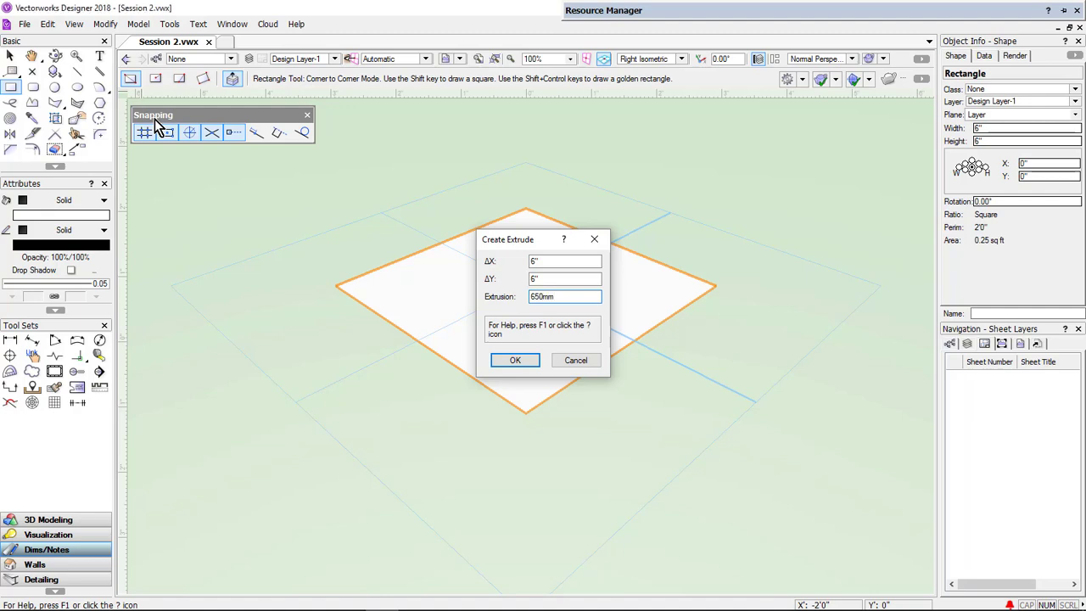
key(Return)
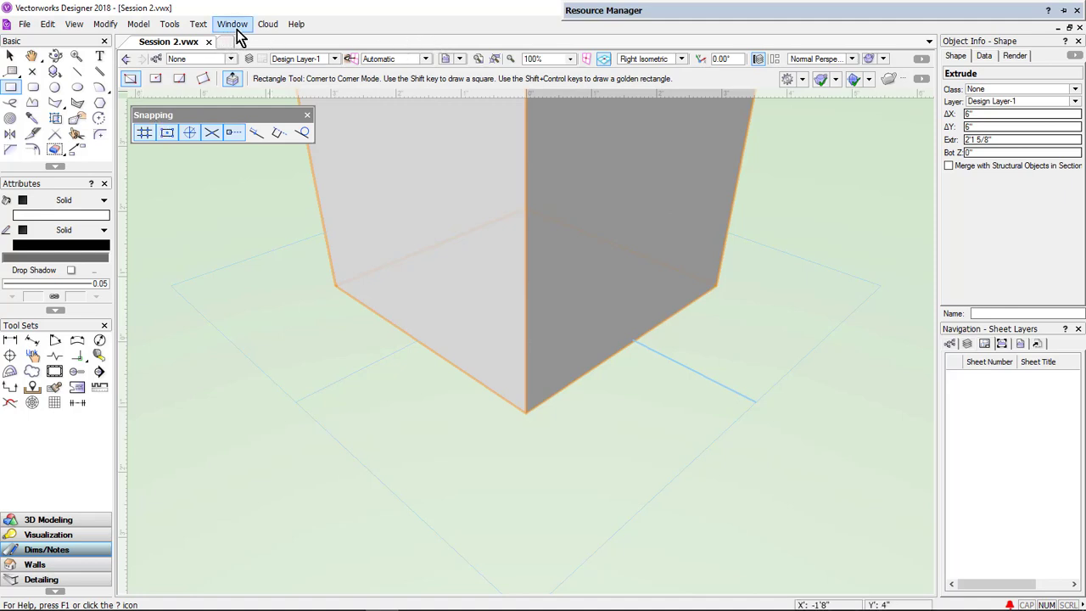
- Set the extrusion height of the column to 26 inches
click(496, 64)
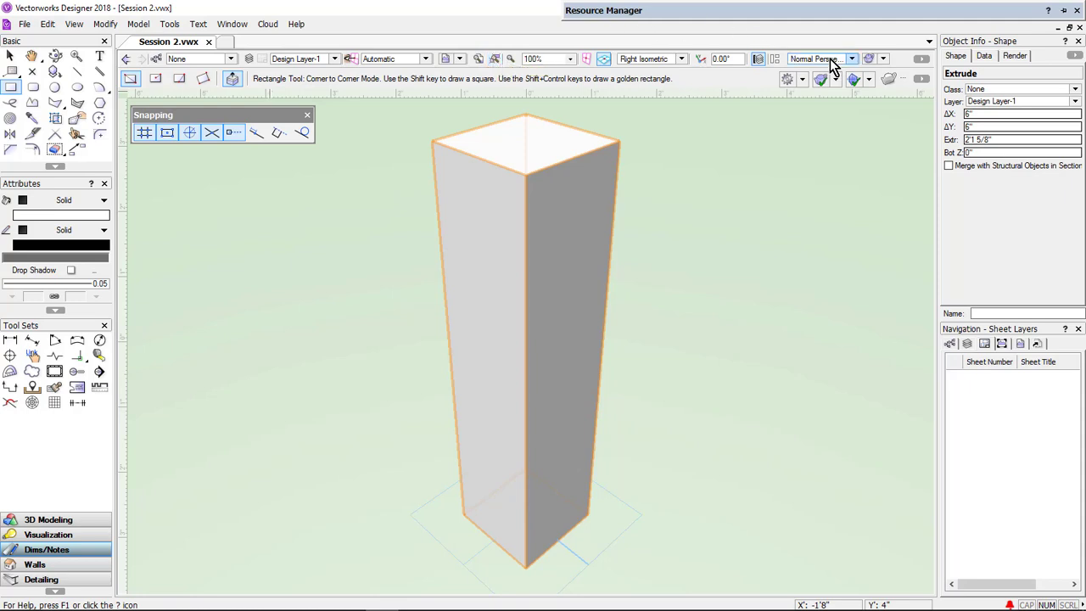
drag(992, 139, 949, 129)
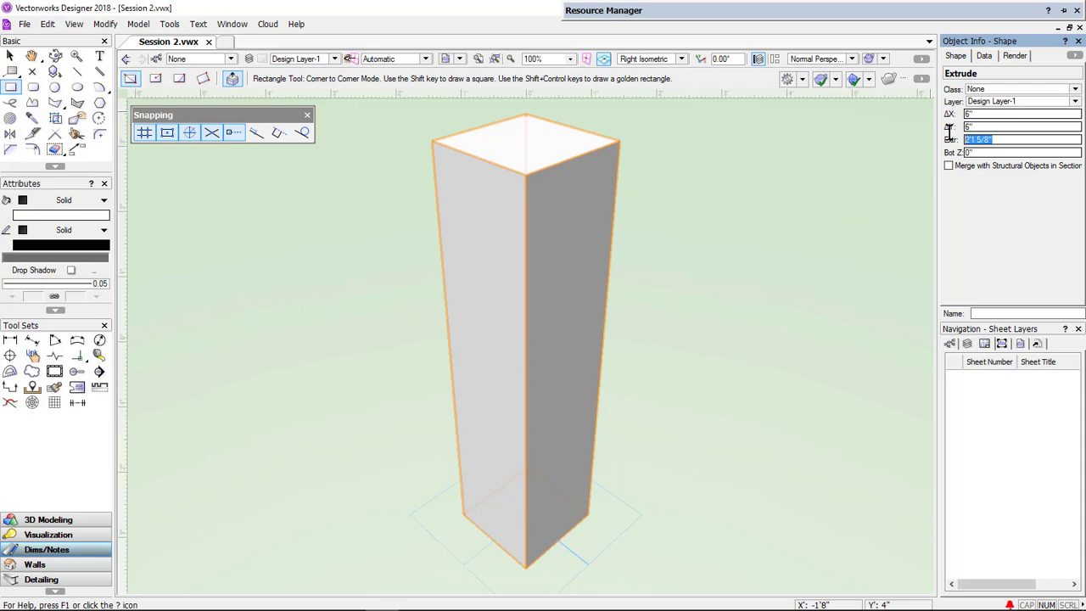
text(26)
key(Return)
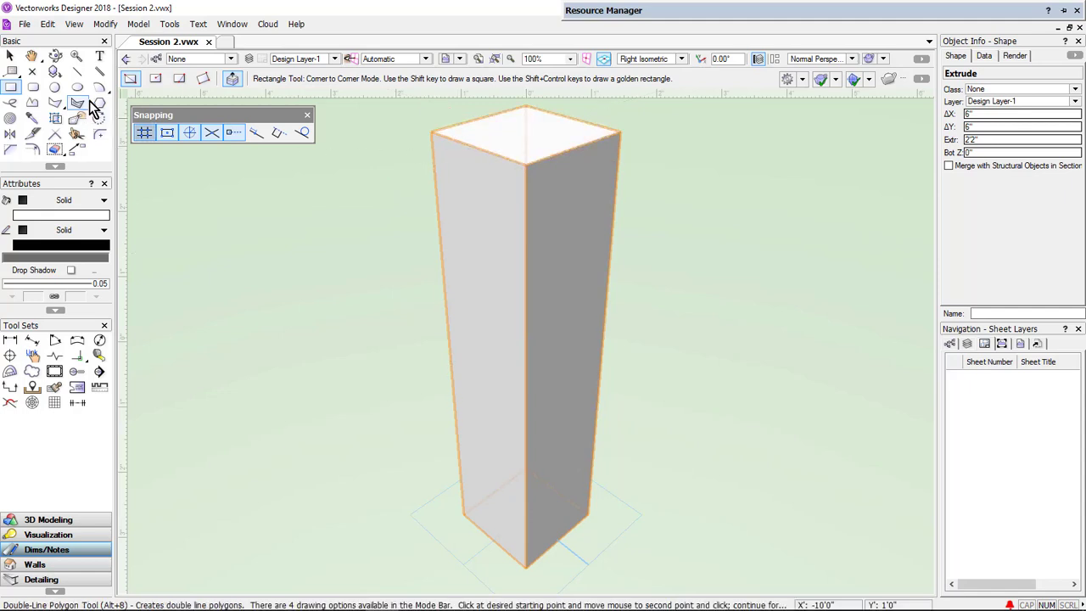
- Create a 4" by 4" rectangle at the origin with the Rectangle tool's numeric entry
double_click(12, 88)
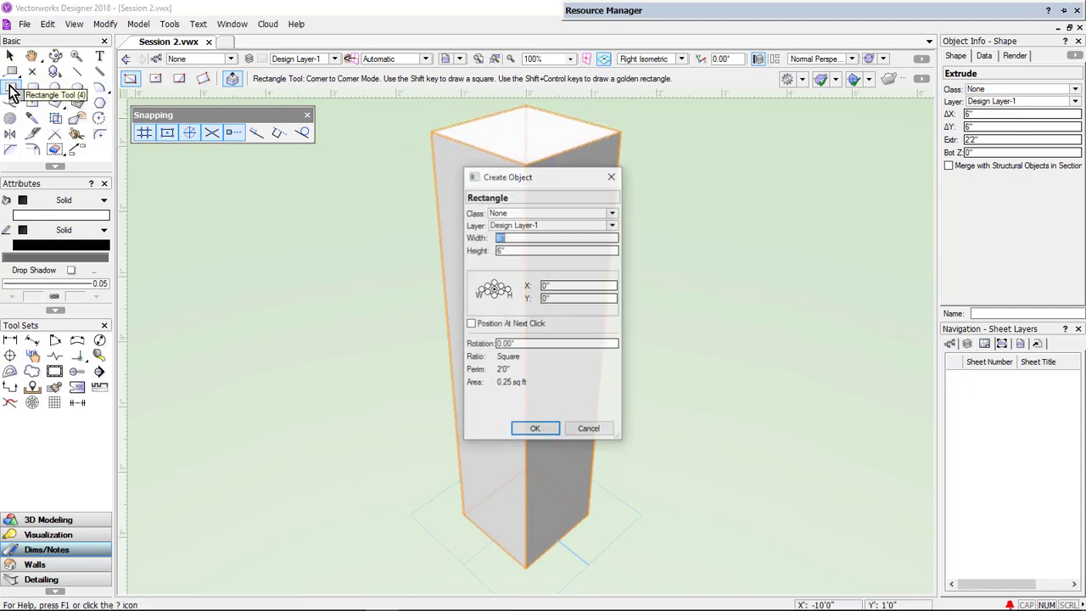
text(4)
key(Tab)
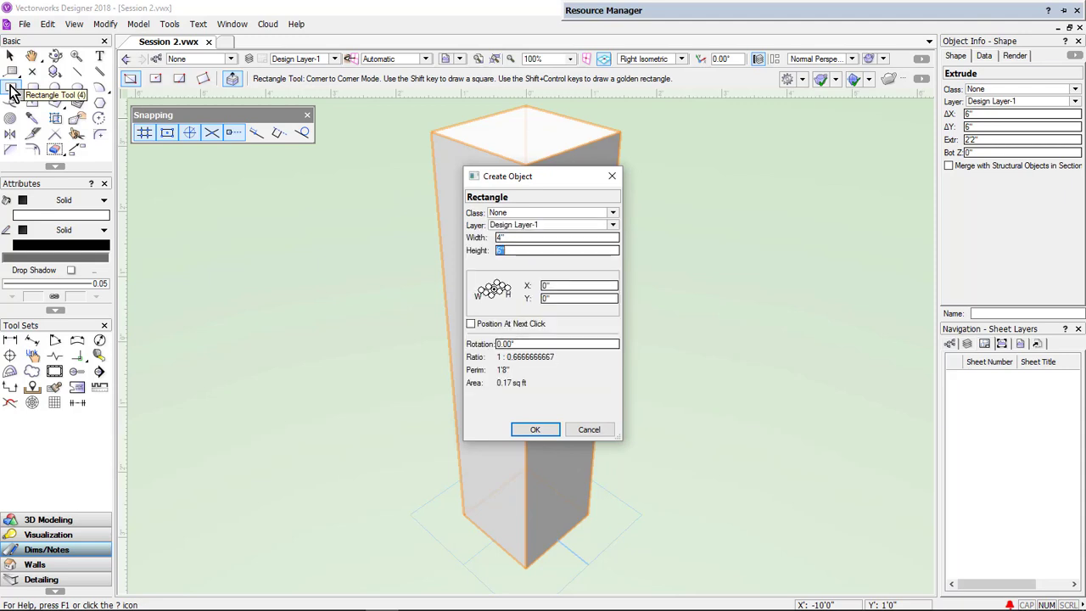
text(4)
key(Tab)
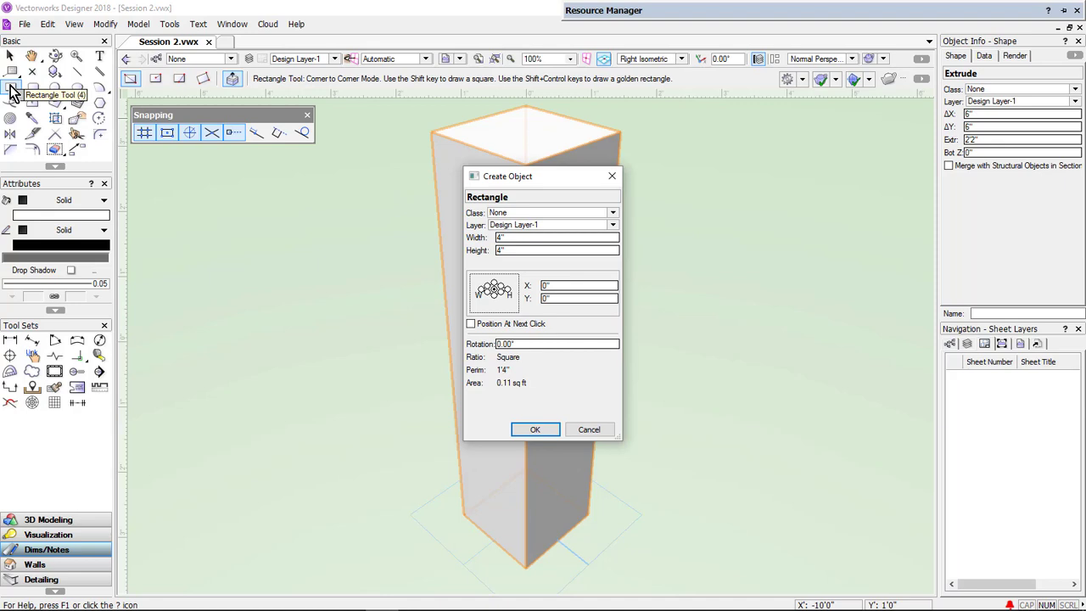
key(Return)
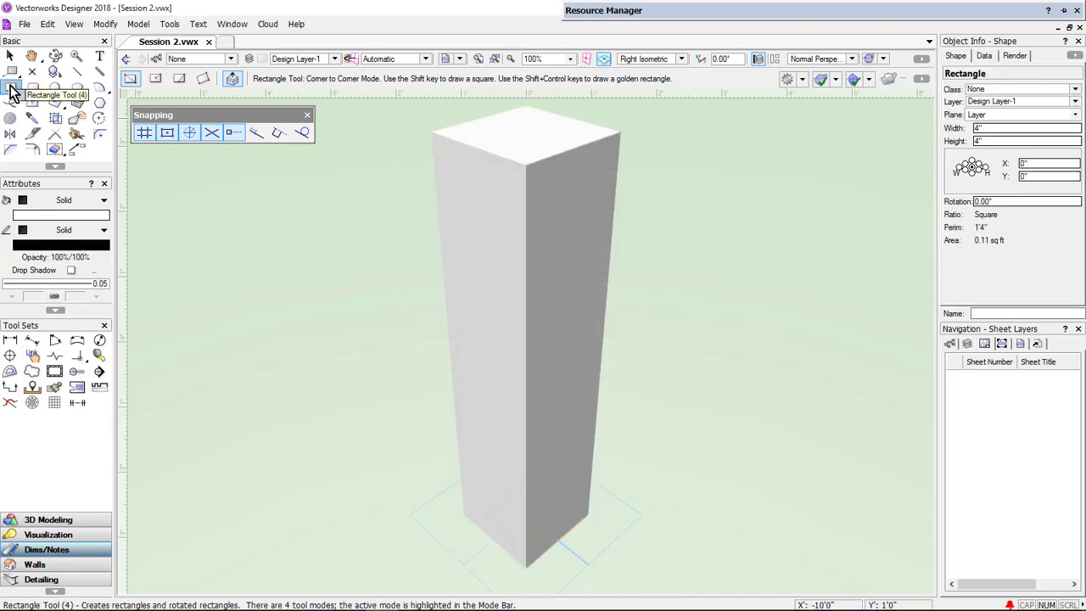
- Extrude the 4-inch square 2 inches
click(137, 25)
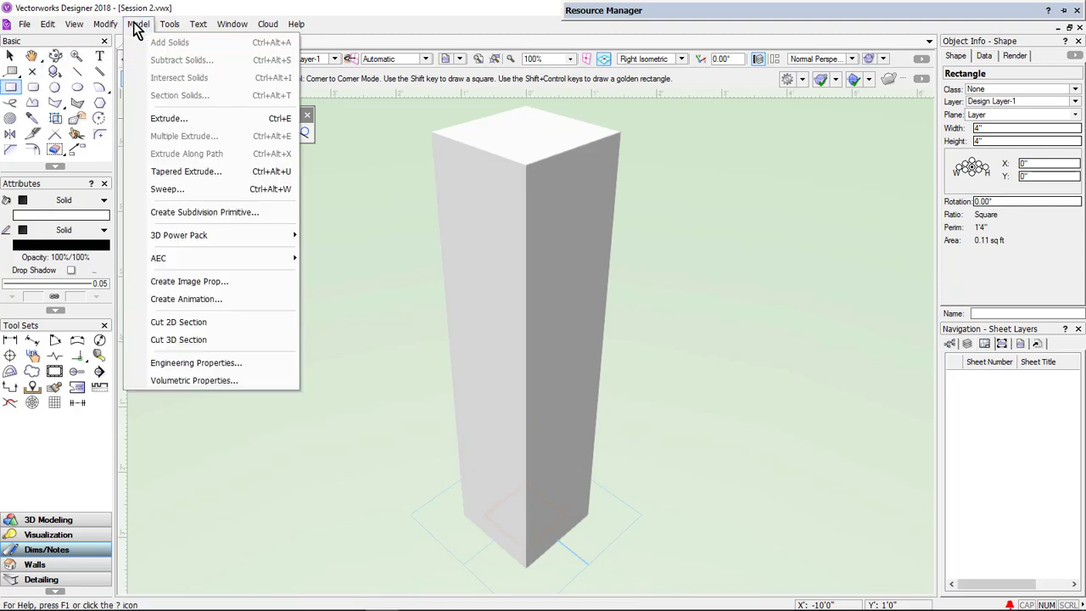
click(161, 118)
text(2)
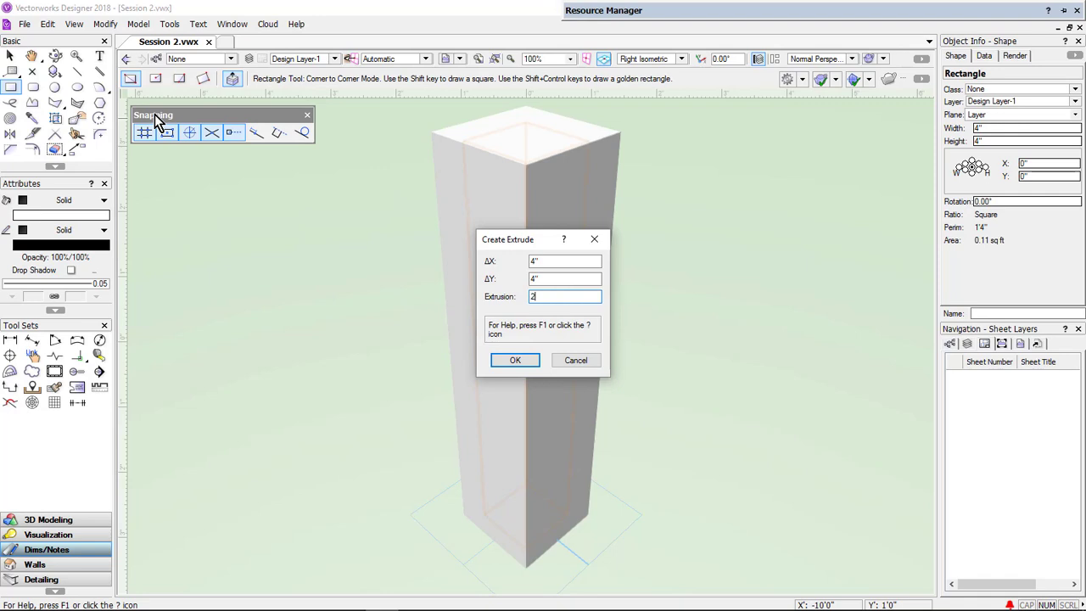
key(Return)
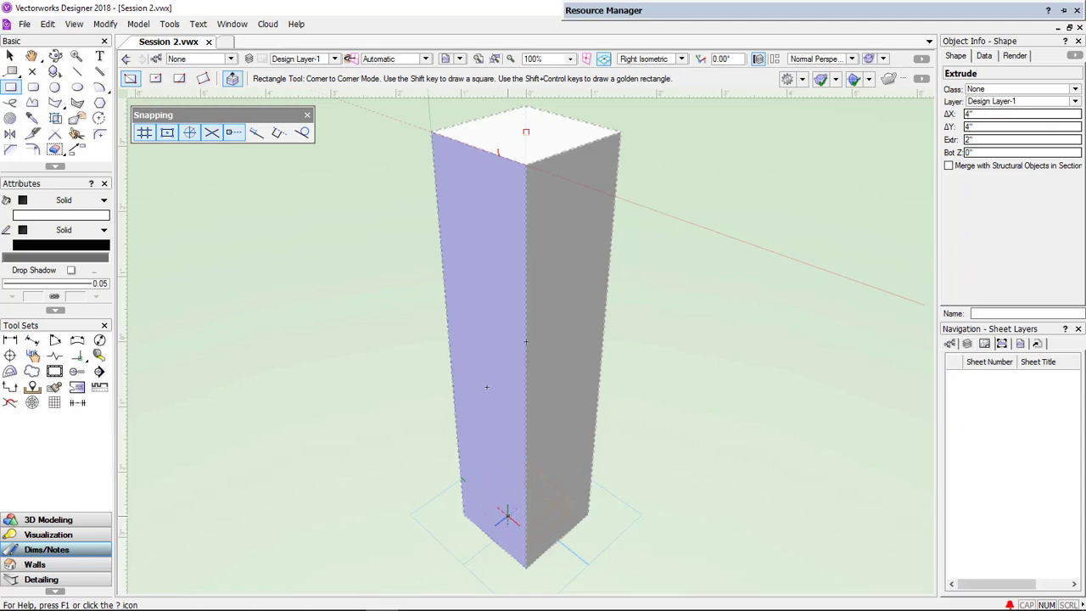
- Set the small block's bottom elevation to 2'2" so it sits on top of the column
key(b)
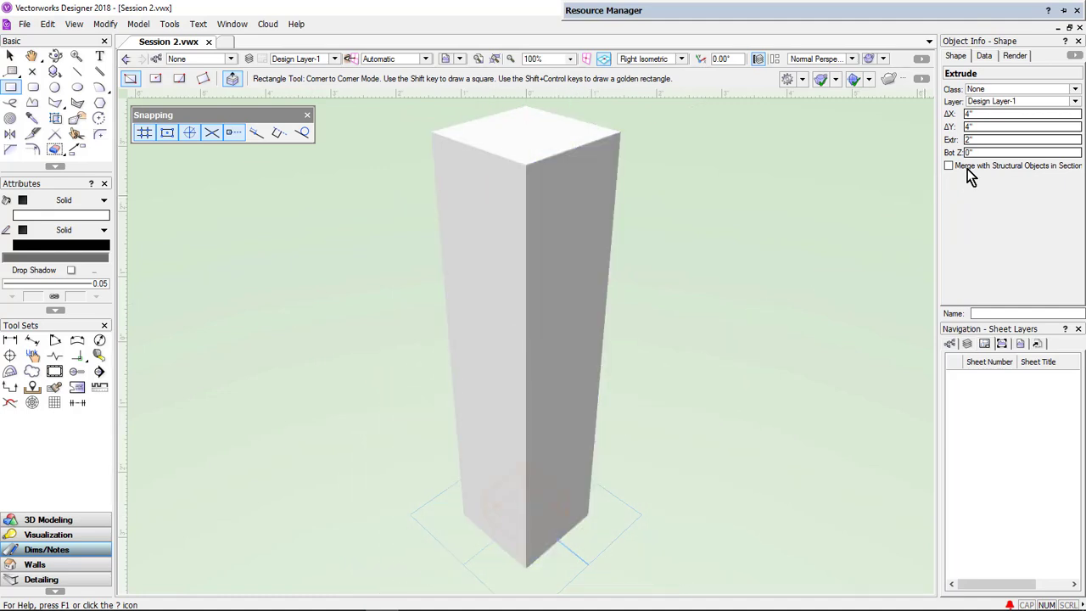
drag(983, 153, 948, 153)
key(ctrl+z)
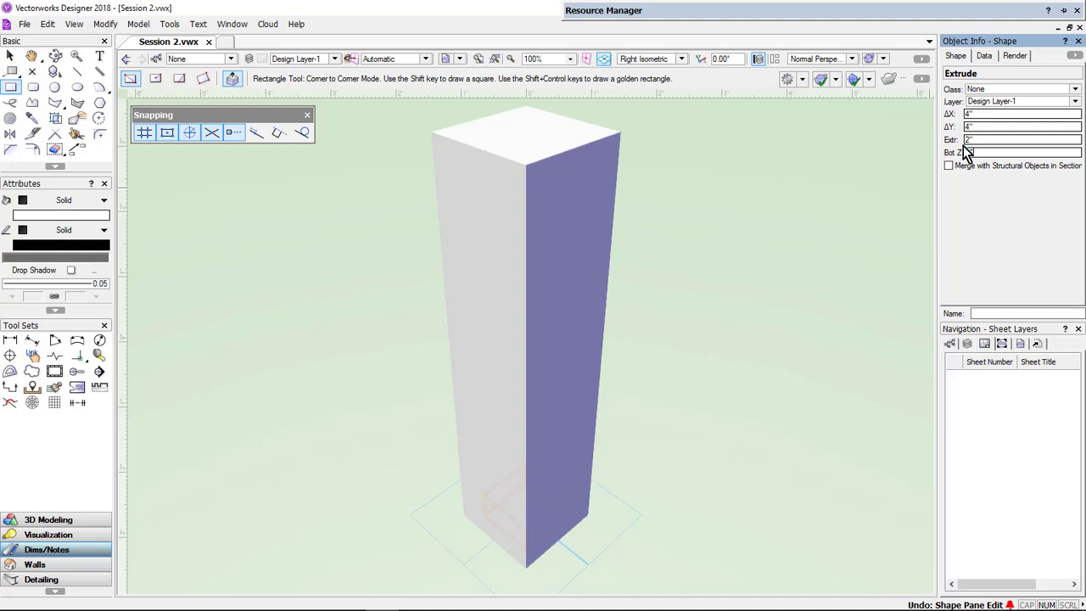
key(Return)
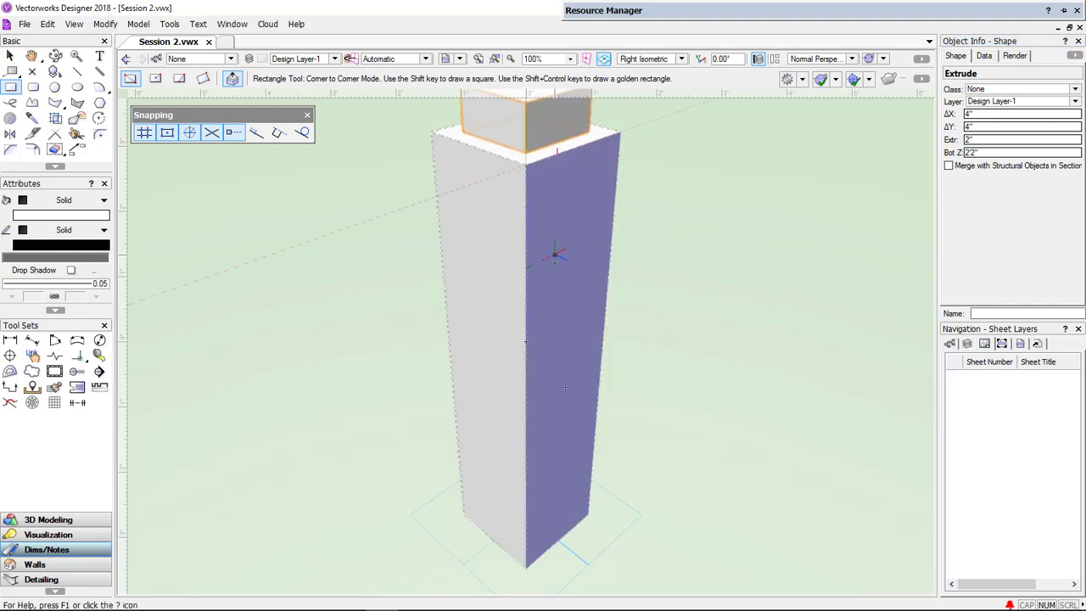
- Create a 6" by 6" rectangle at the origin with the Rectangle tool's numeric entry
ctrl+middle_drag(554, 254, 552, 366)
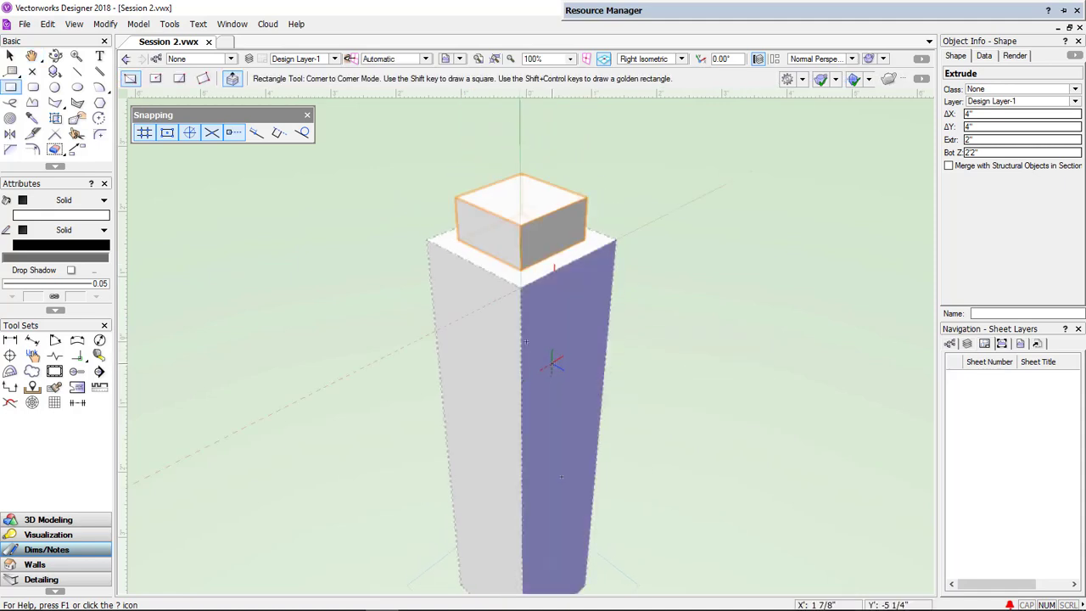
double_click(14, 93)
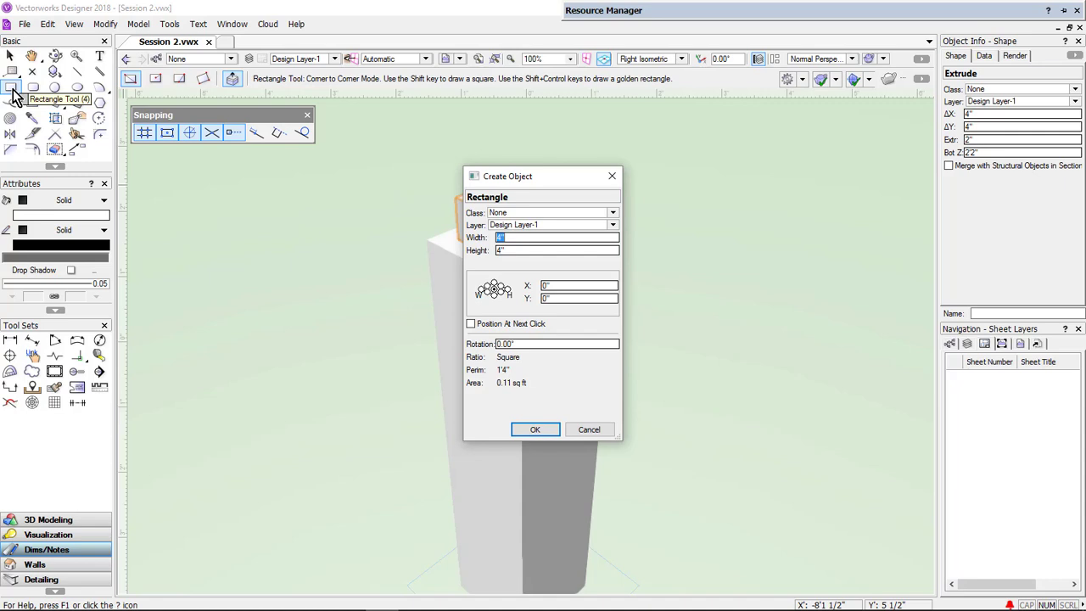
text(150)
key(BackSpace)
key(BackSpace)
key(BackSpace)
text(6)
key(Tab)
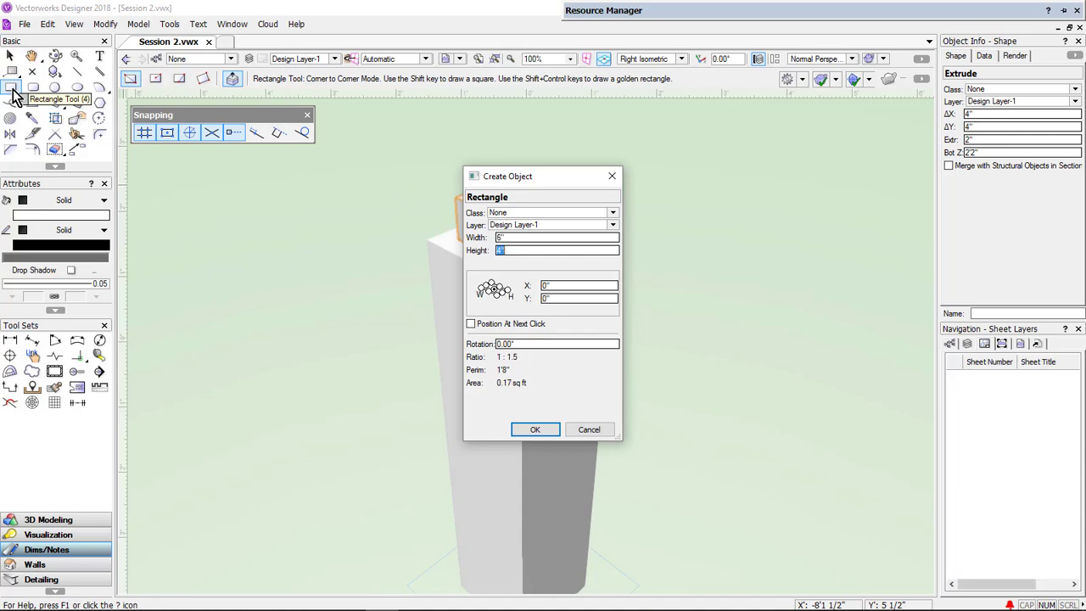
text(6)
key(Tab)
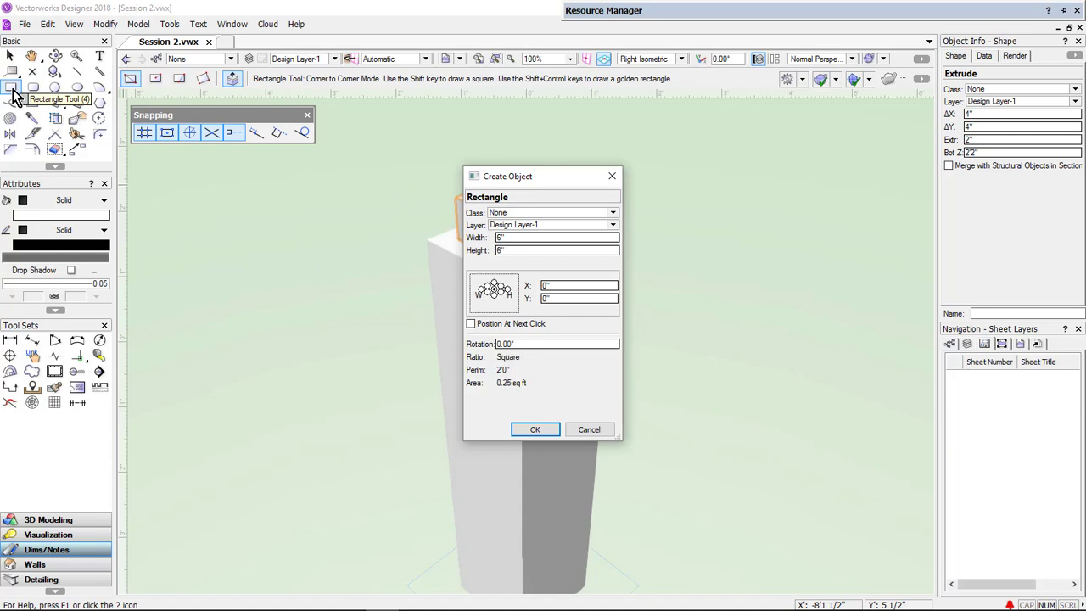
click(533, 430)
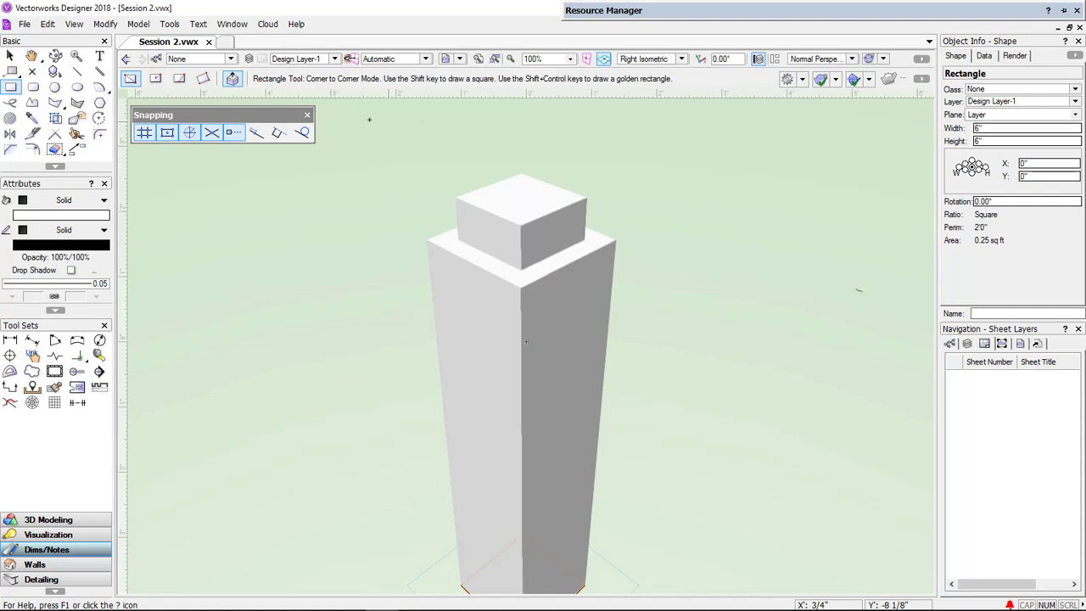
- Extrude the 6-inch square 6 inches
click(141, 25)
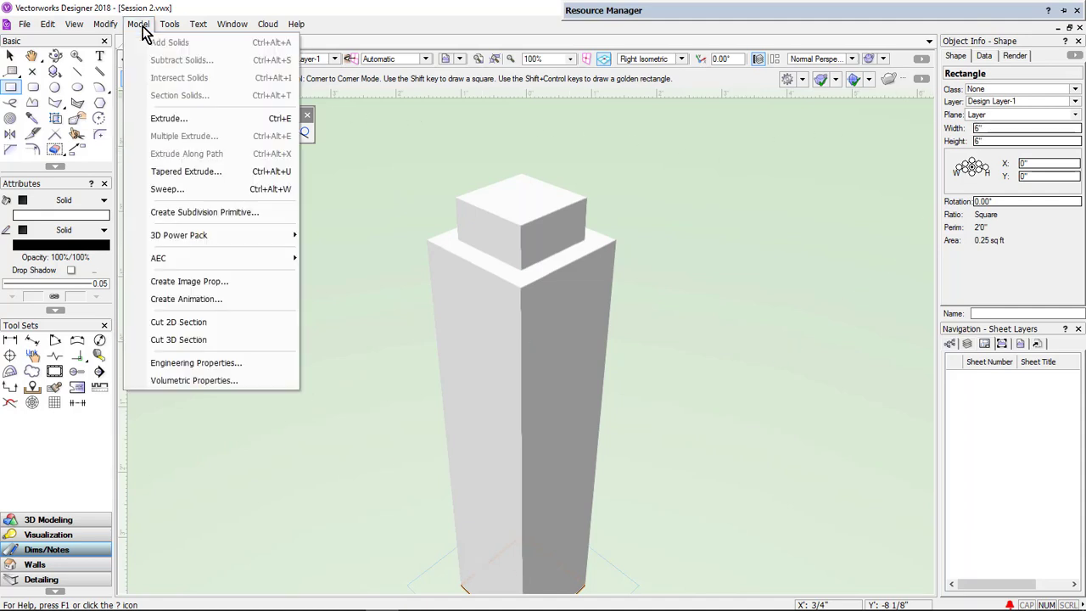
click(155, 120)
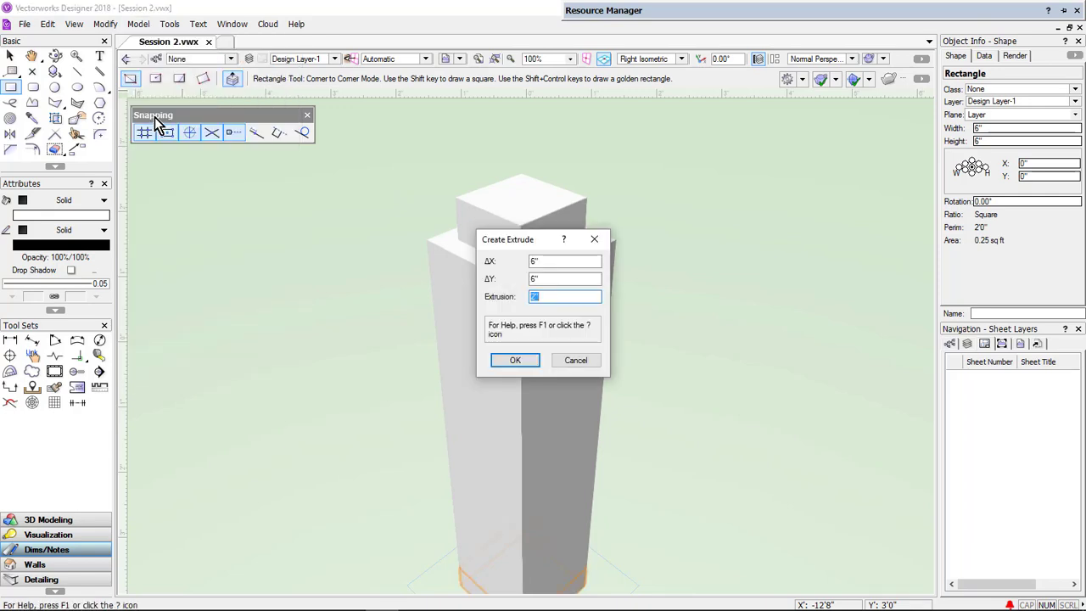
text(6)
key(Return)
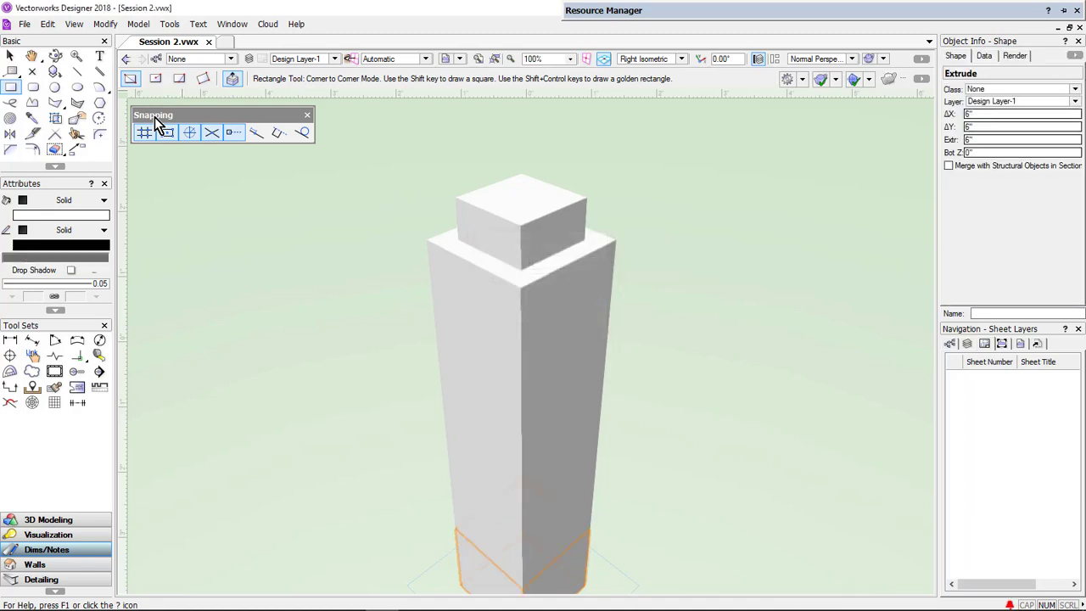
- Set the 6-inch block's bottom elevation to 2'4" so it sits on top of the small block
click(963, 152)
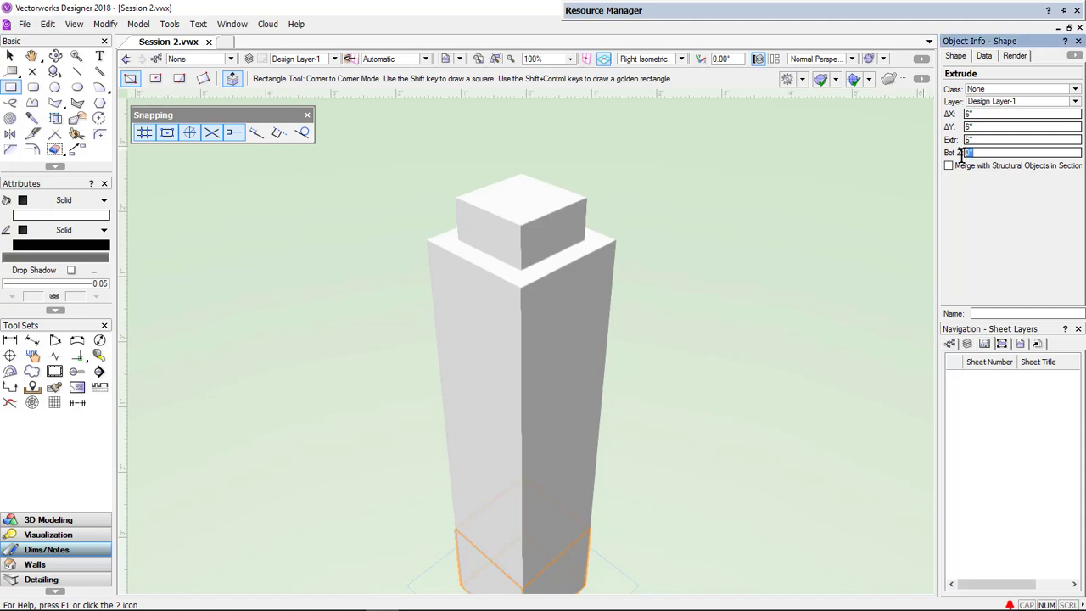
text(26+2)
key(Return)
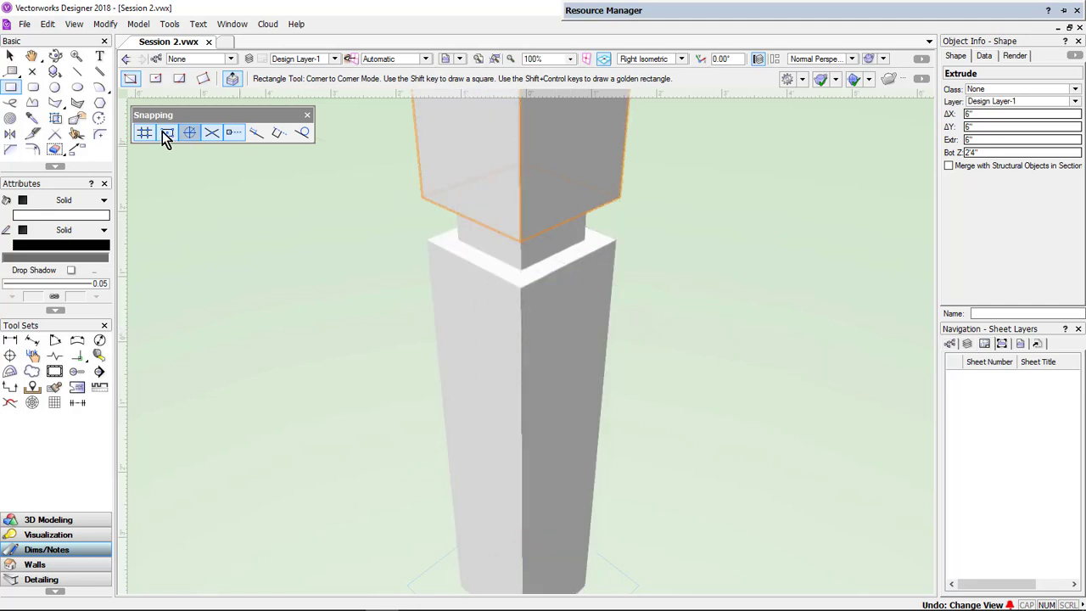
- Orbit around the stacked column with the Flyover tool to examine it from different angles
click(13, 57)
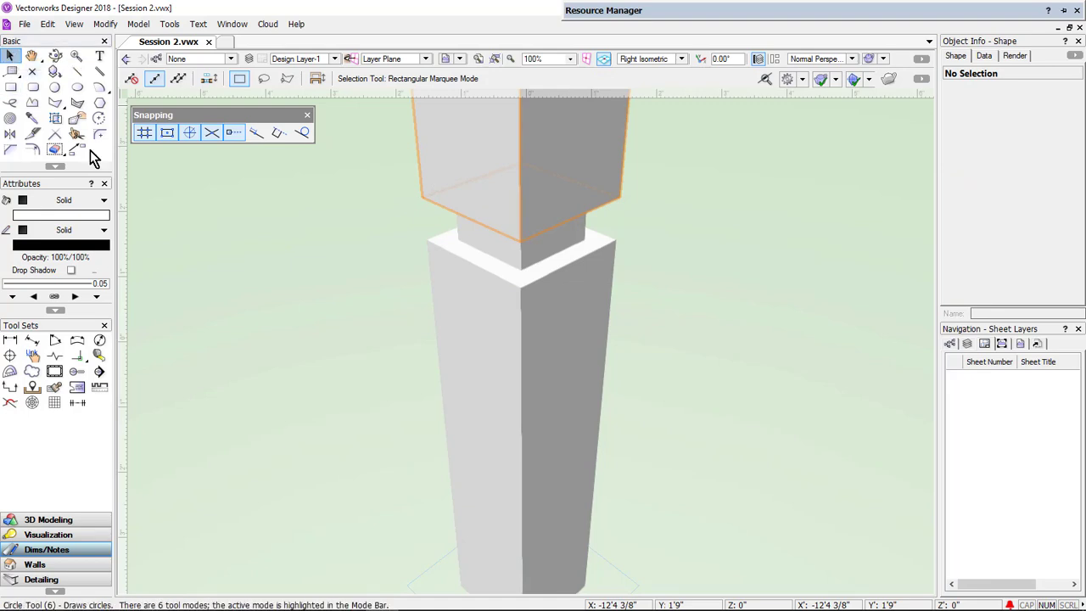
click(496, 59)
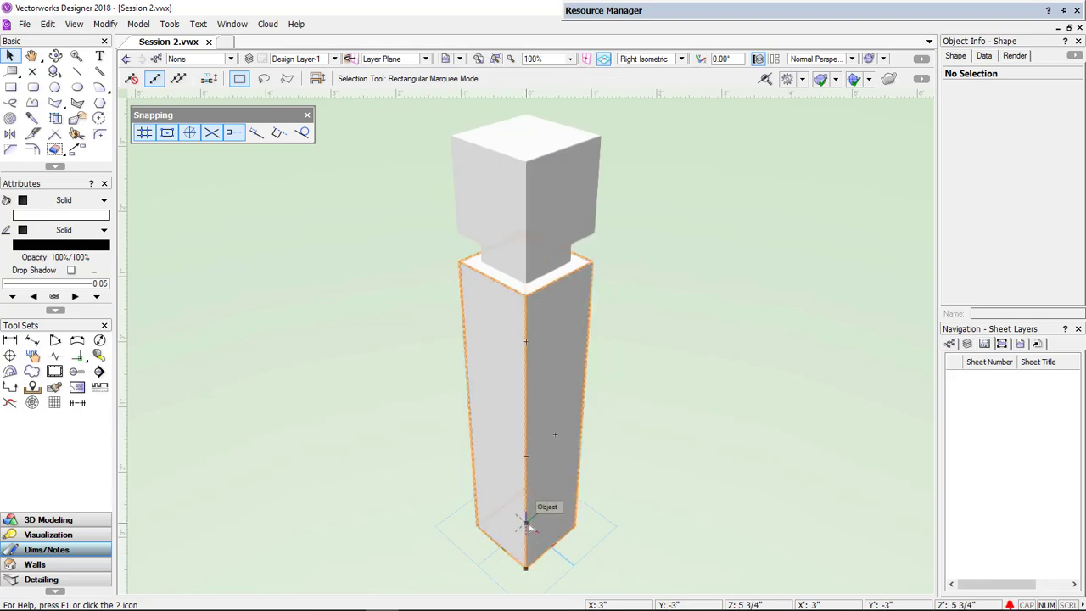
click(56, 62)
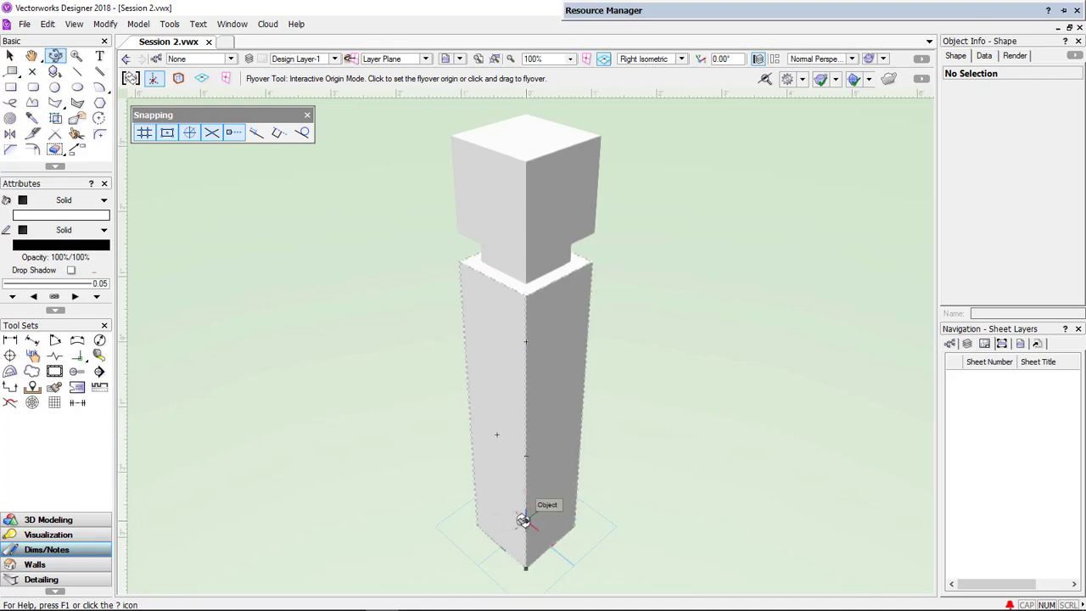
drag(523, 520, 581, 519)
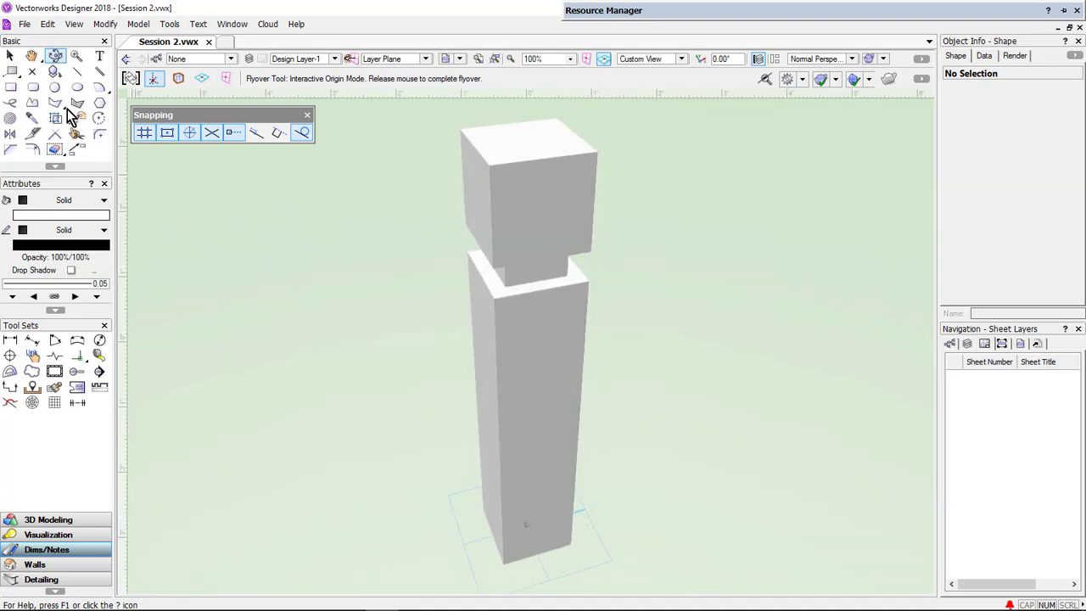
click(130, 78)
drag(501, 453, 538, 296)
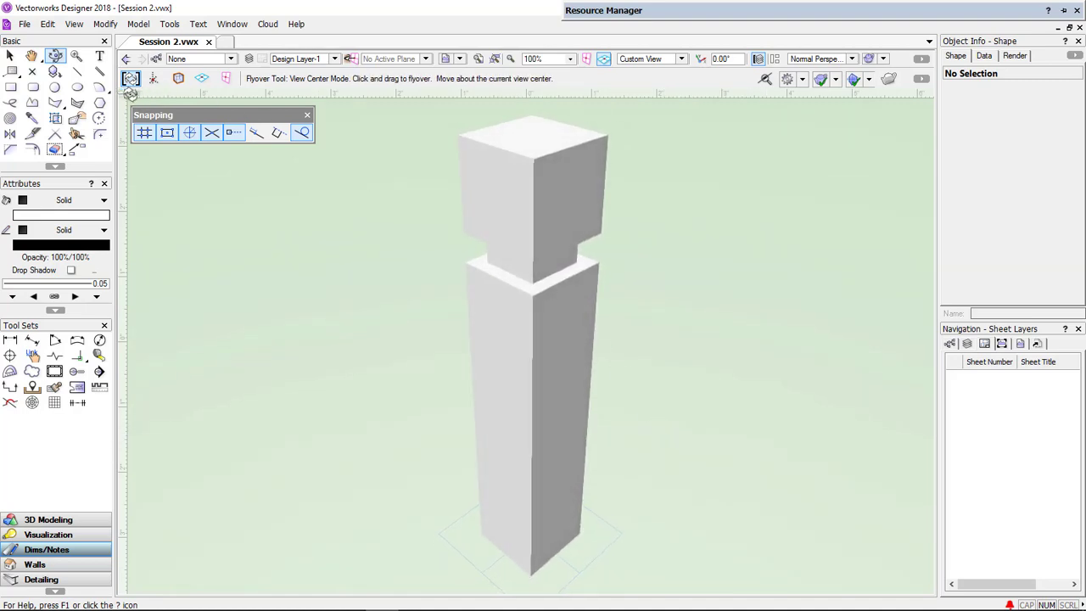
click(155, 79)
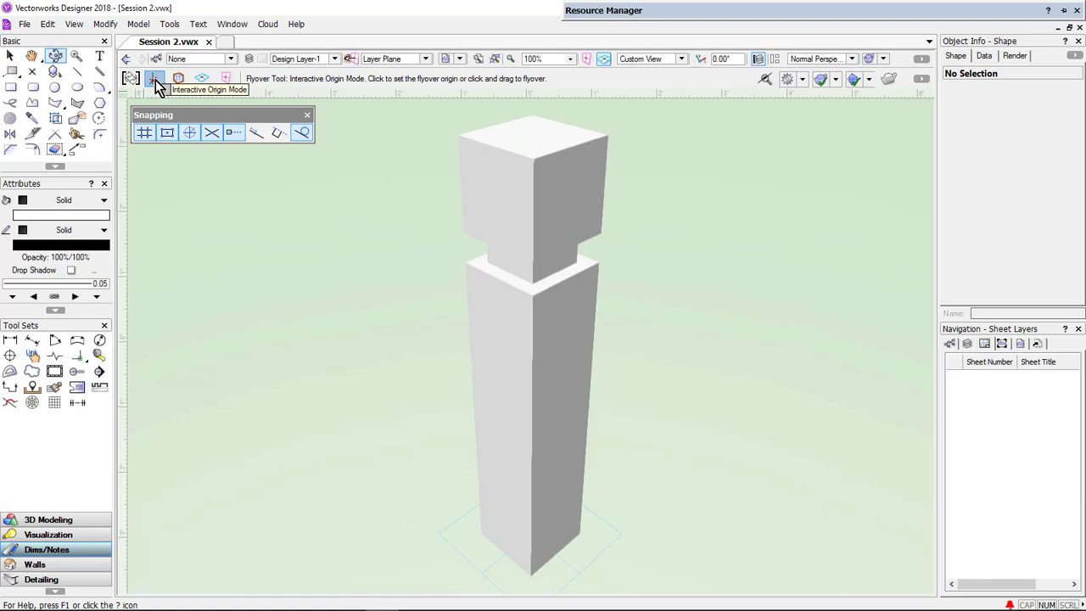
click(471, 140)
mouse_move(557, 172)
mouse_down()
mouse_move(441, 175)
mouse_move(512, 178)
mouse_up()
mouse_move(515, 308)
mouse_down()
mouse_move(633, 300)
mouse_move(516, 304)
mouse_up()
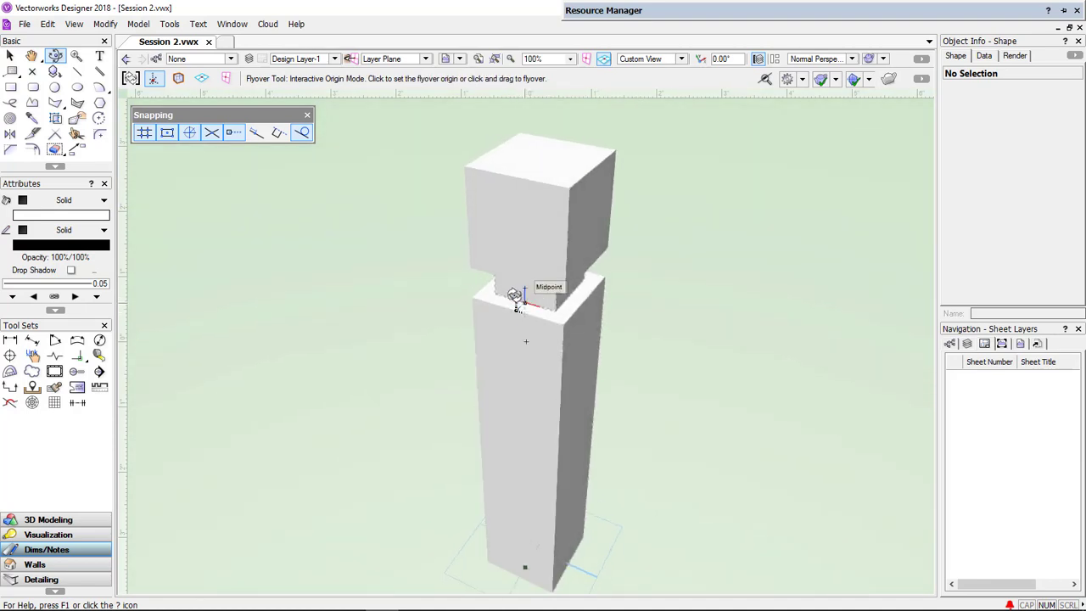
click(180, 80)
drag(547, 350, 428, 344)
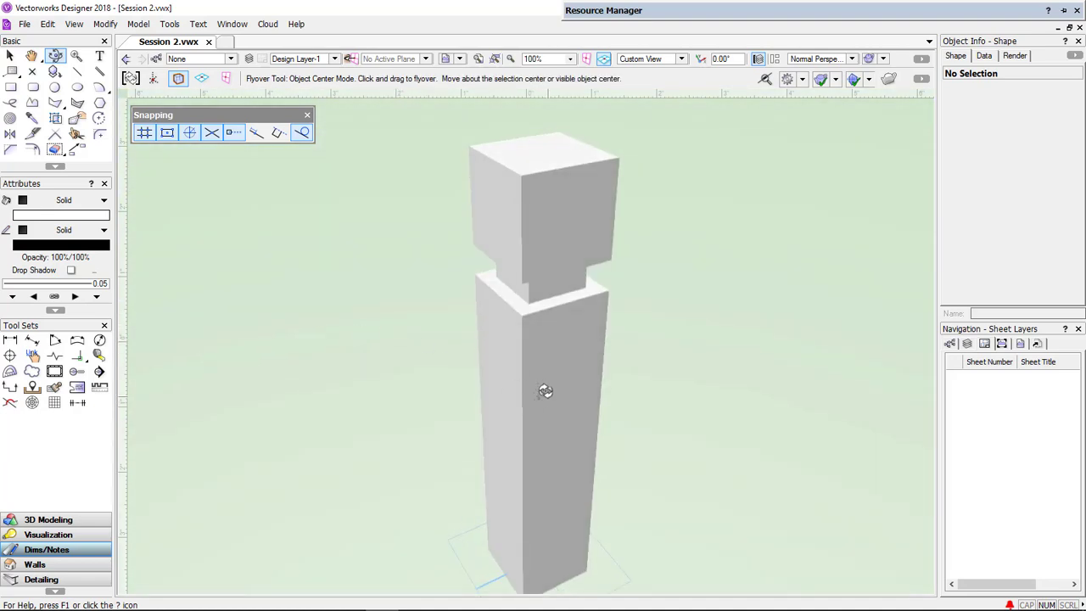
drag(531, 387, 515, 379)
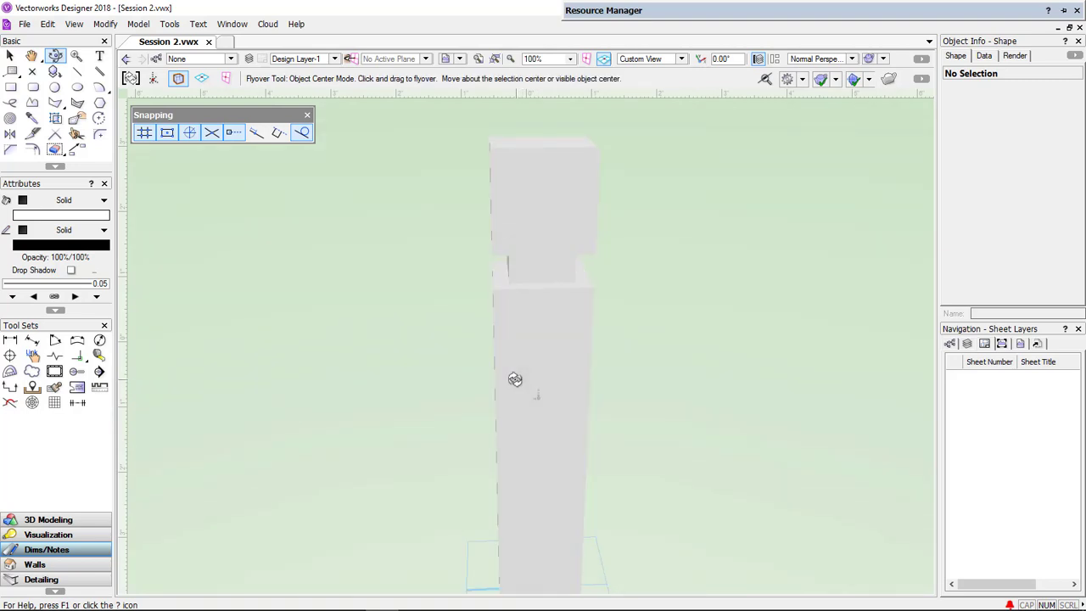
- Set the OpenGL render options to Very High detail with Draw Edges and Use Shadows turned on
click(882, 59)
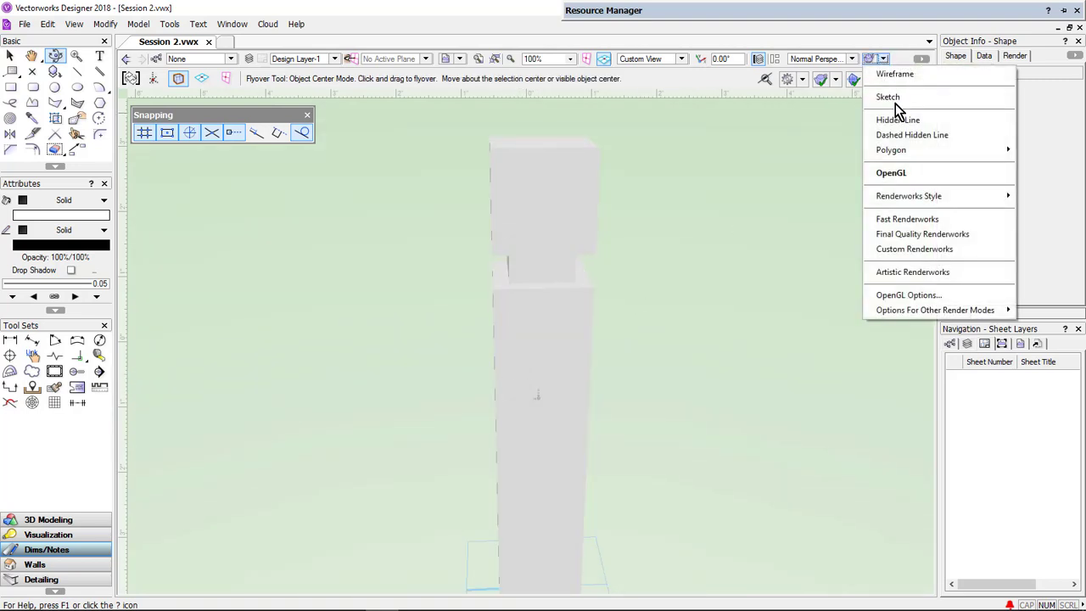
click(906, 298)
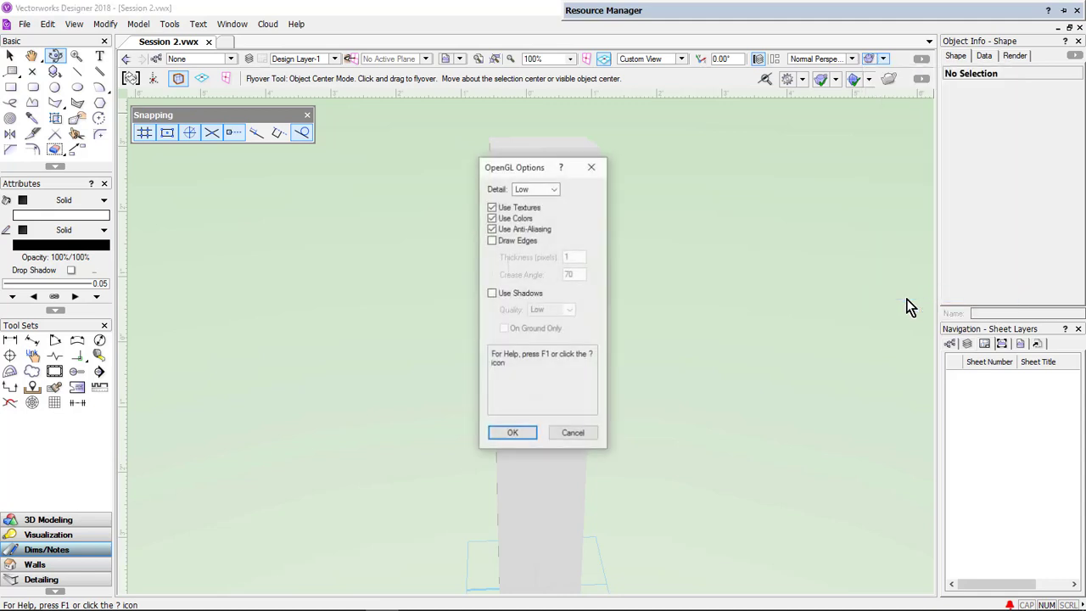
click(554, 188)
click(543, 244)
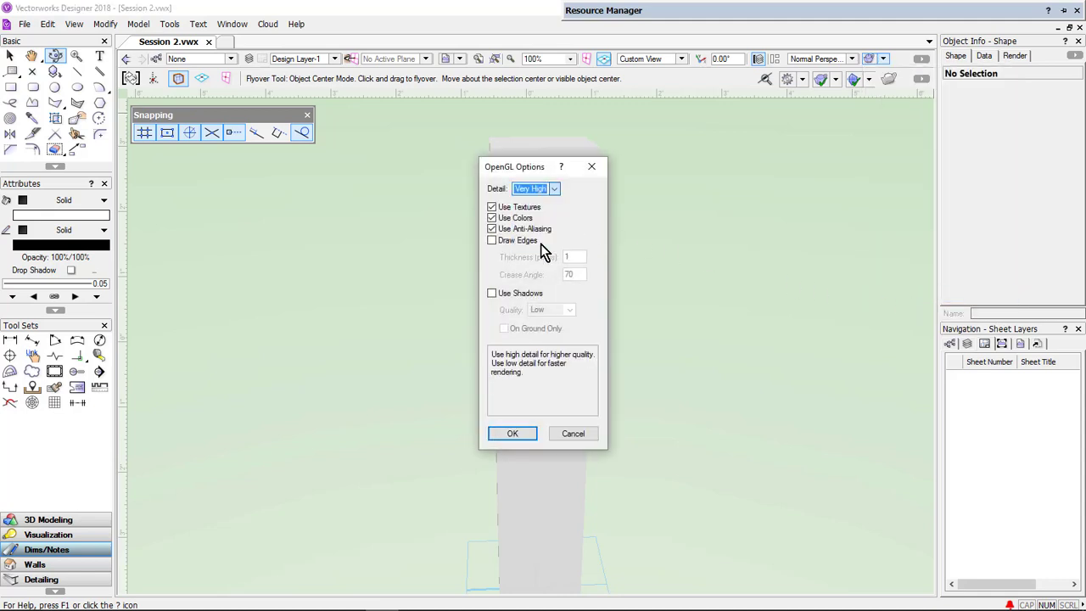
click(517, 240)
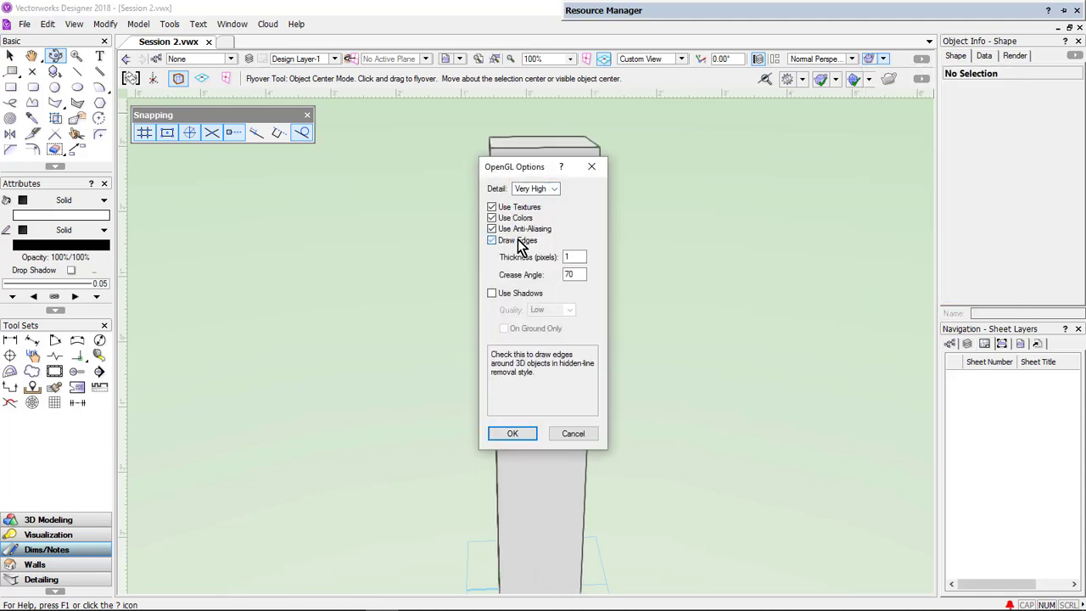
click(510, 296)
click(501, 434)
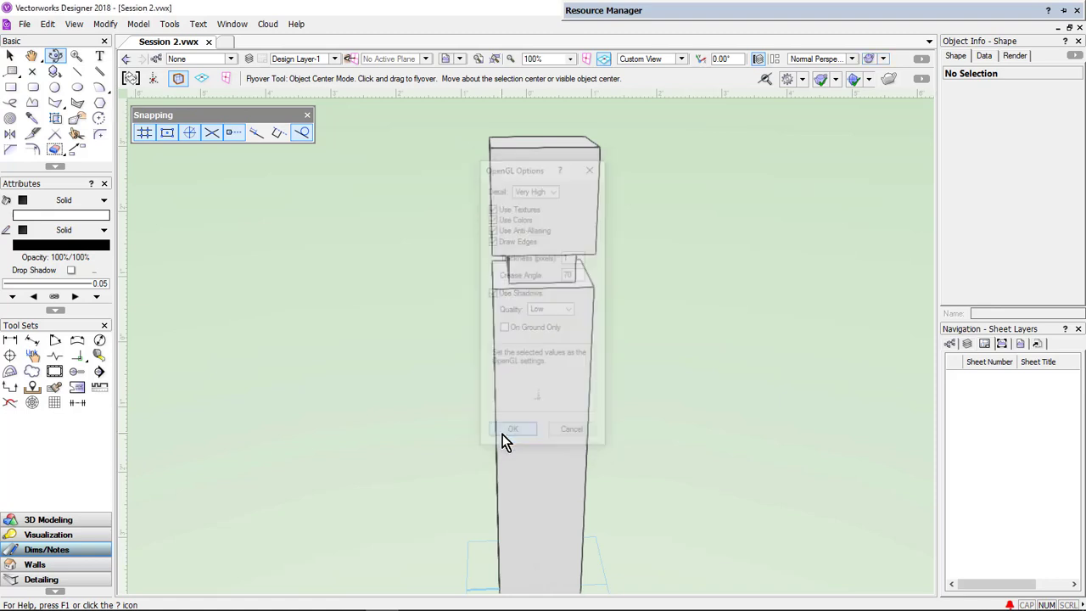
- Select all three extrudes and delete them
drag(483, 419, 619, 428)
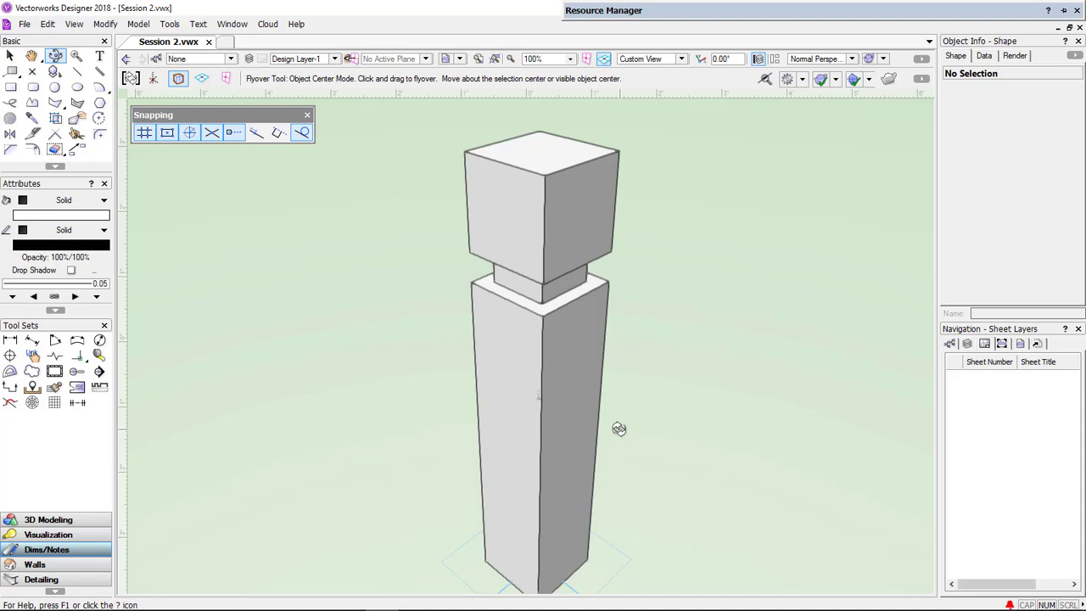
key(ctrl+a)
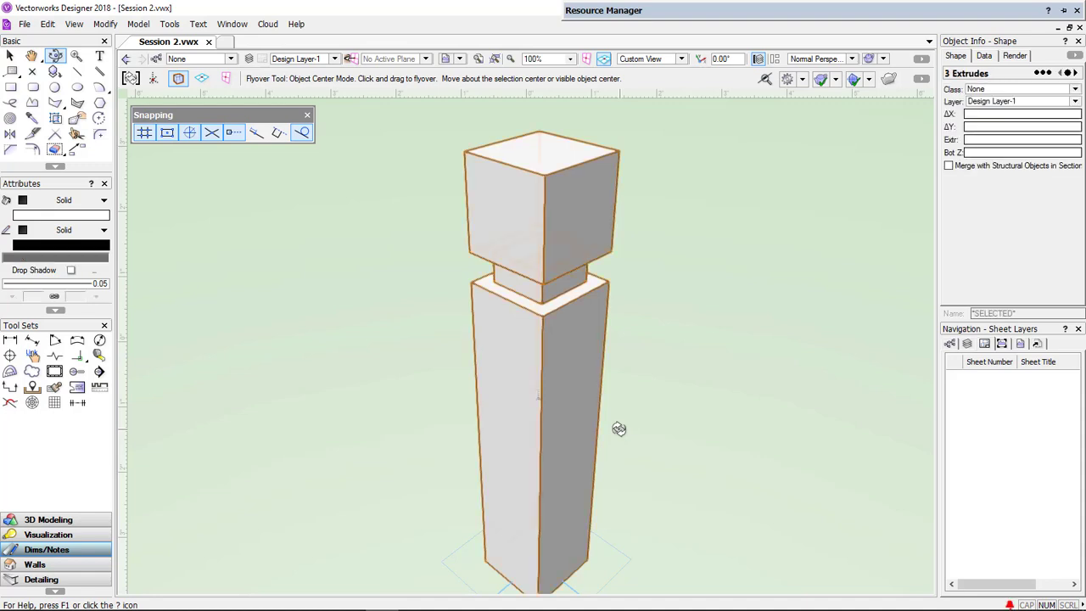
key(Delete)
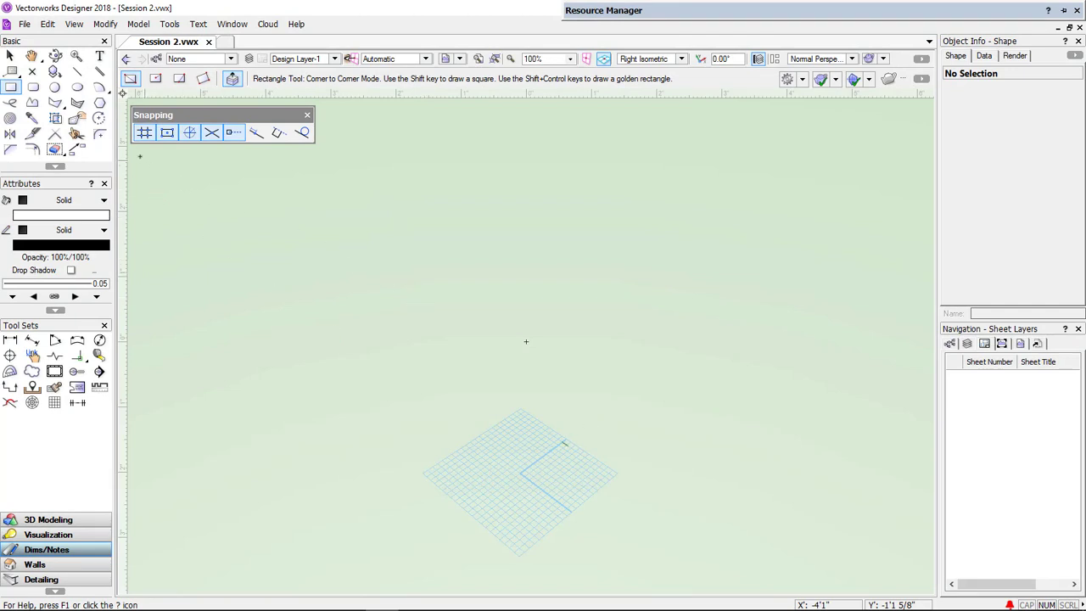
- Create a 6" square at the origin by numeric entry and push-pull it up 26 inches into an extrusion
double_click(10, 87)
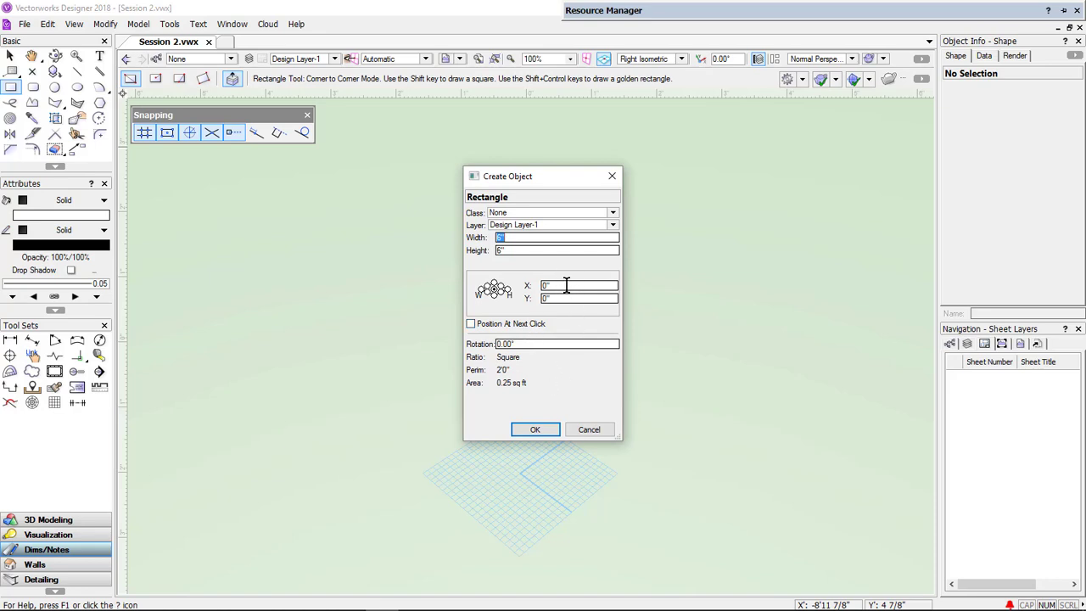
click(536, 430)
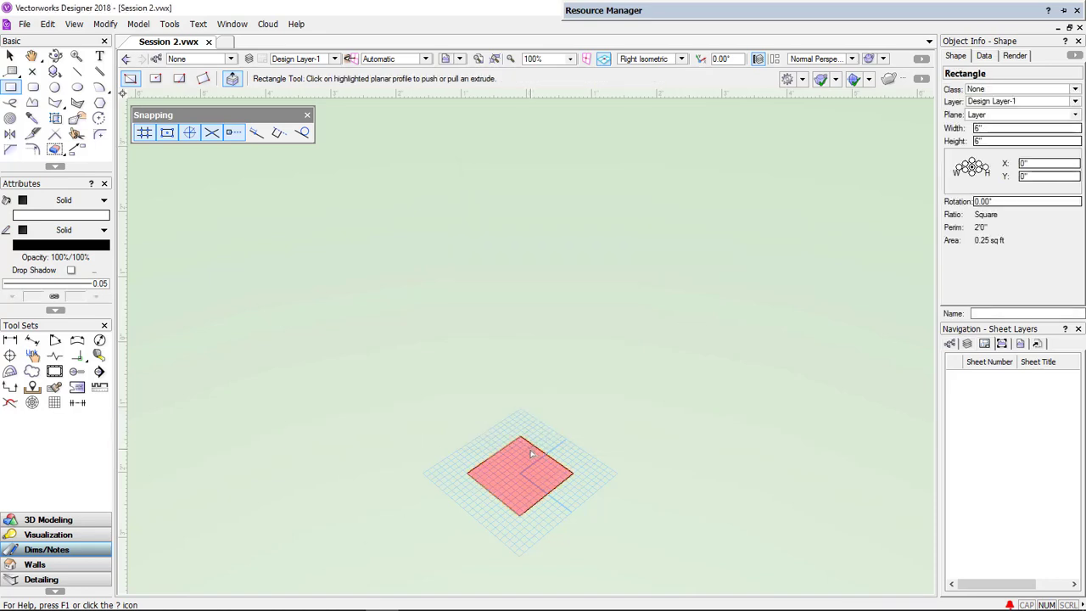
drag(532, 455, 527, 341)
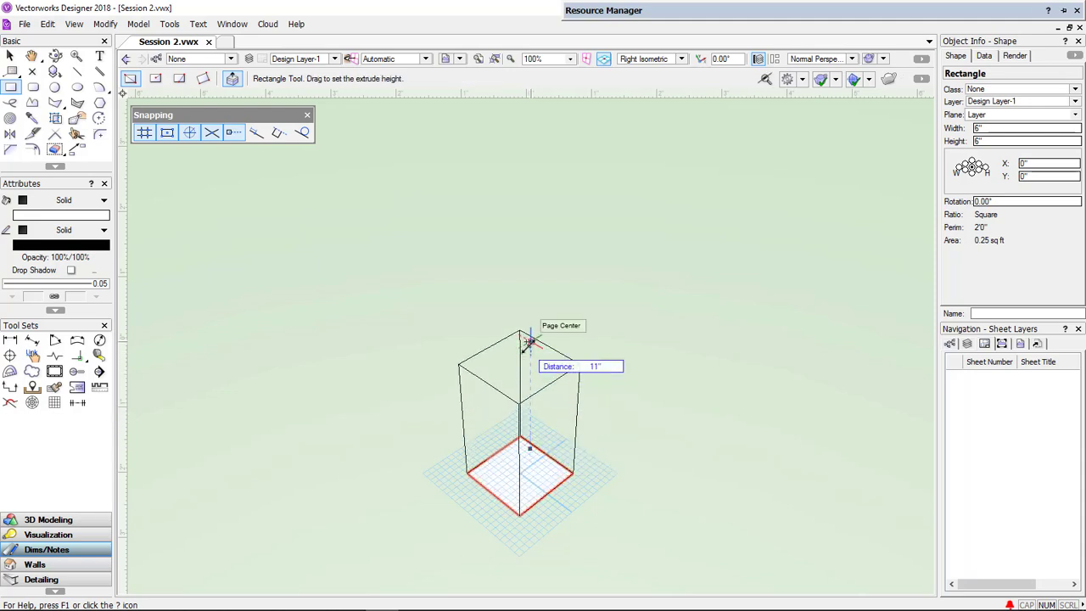
text(26)
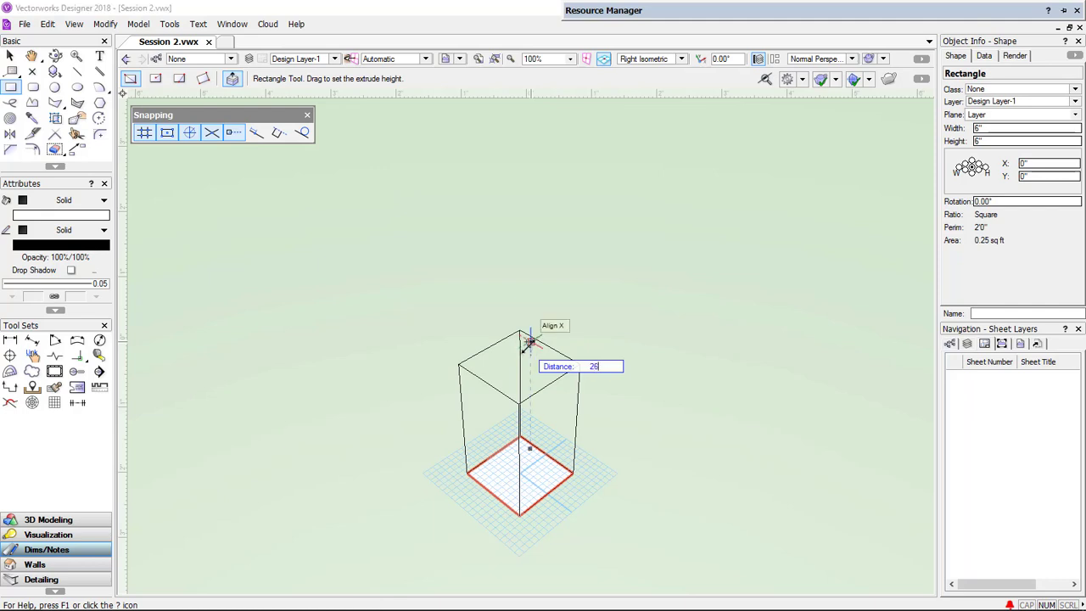
key(Tab)
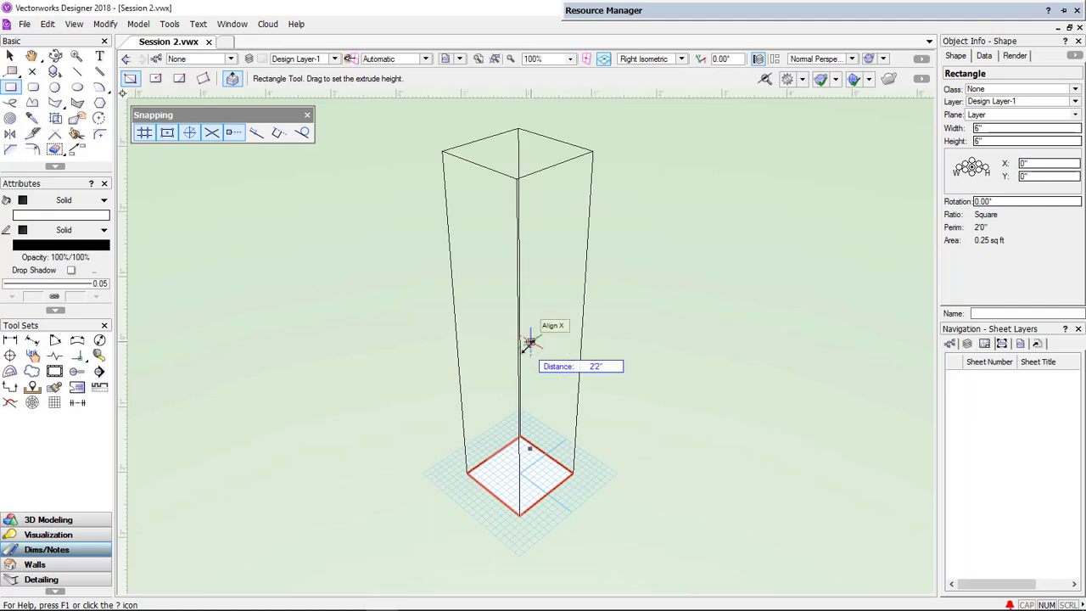
click(528, 341)
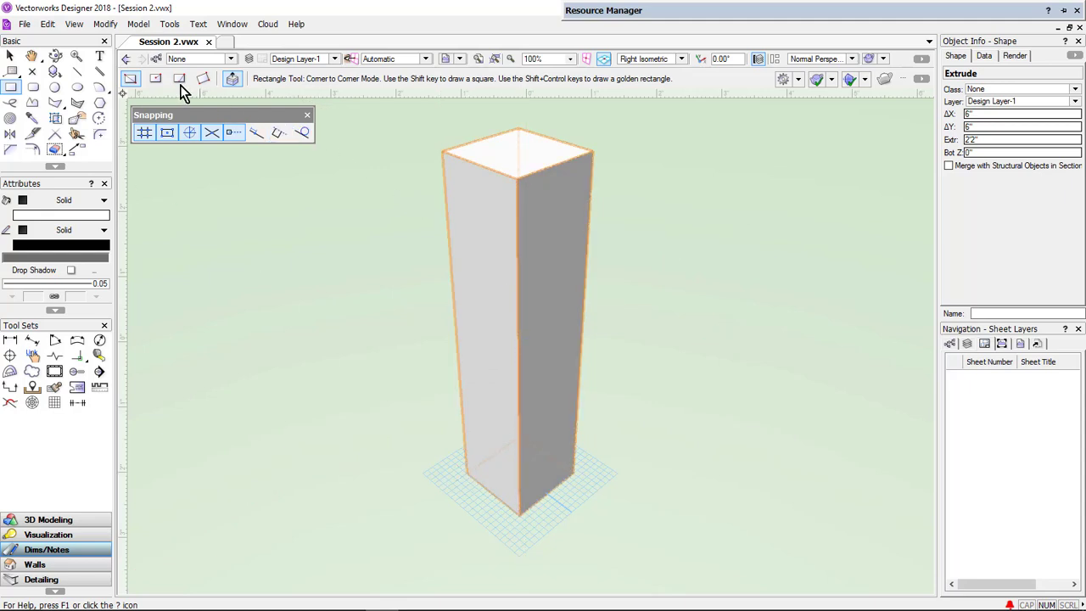
- Create a 4" square centered at the origin by numeric entry and push-pull it into an extrusion 2" tall
click(156, 78)
double_click(12, 88)
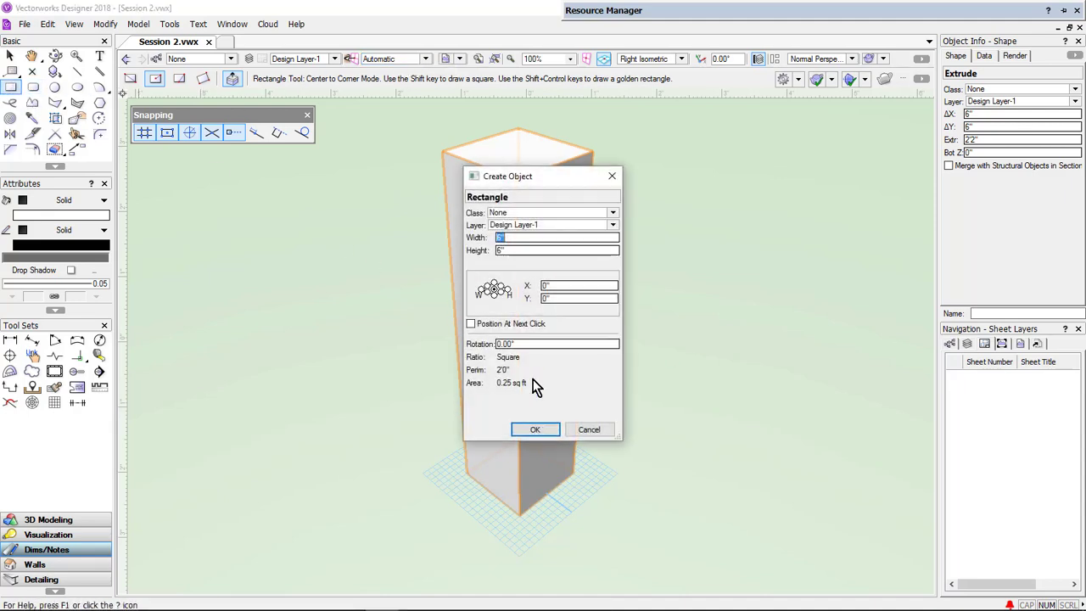
text(40)
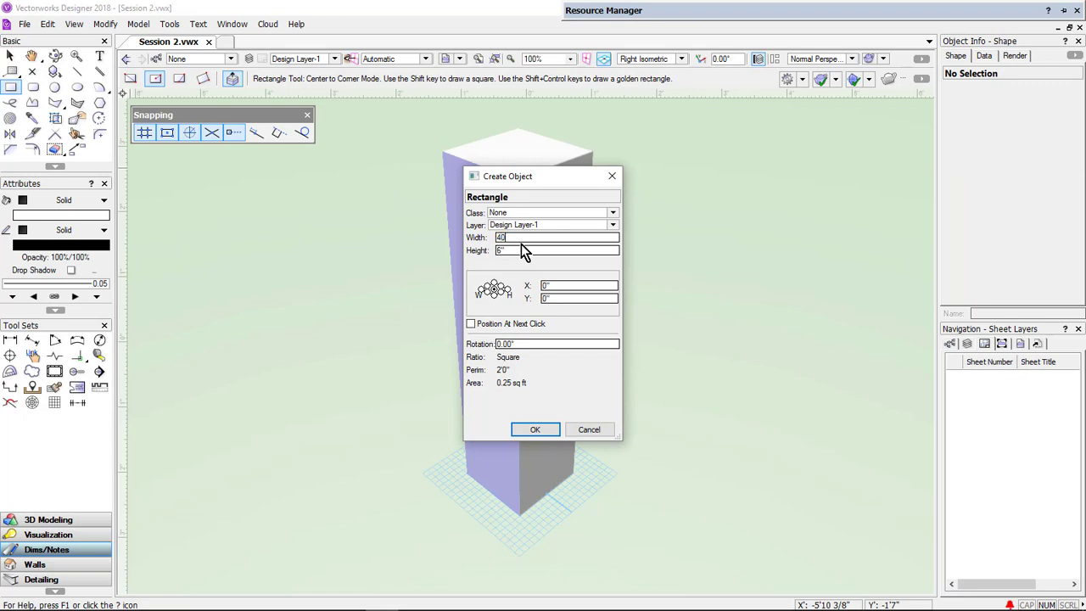
key(Tab)
text(4)
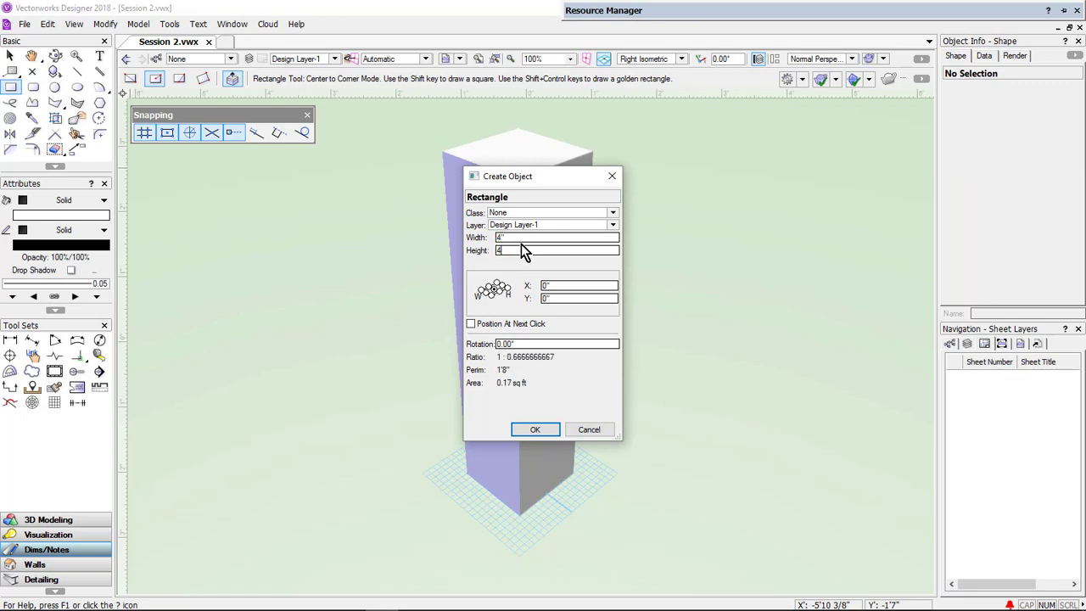
key(Tab)
click(539, 430)
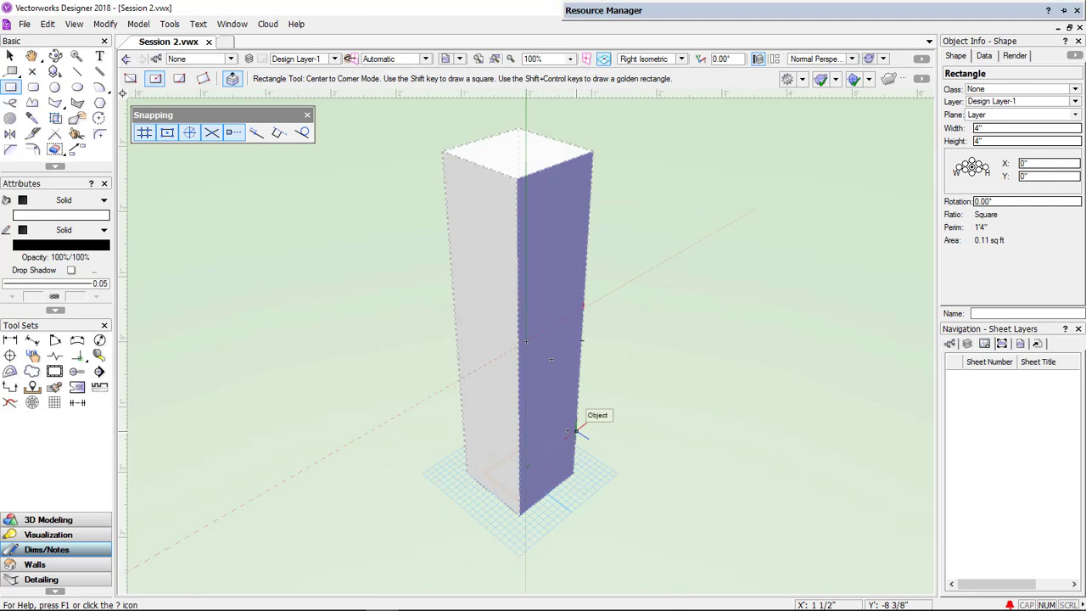
key(b)
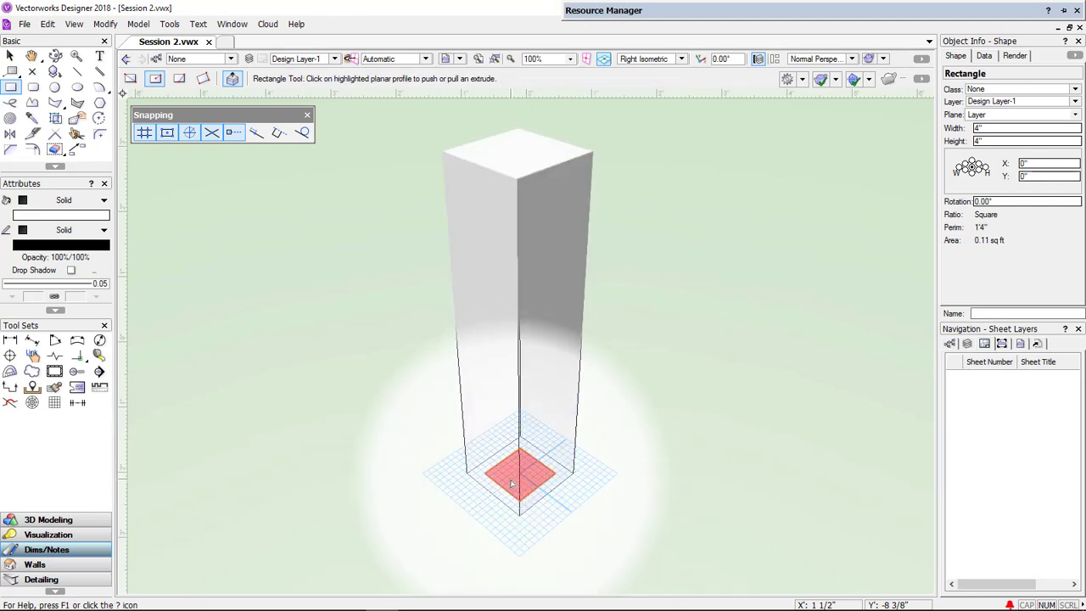
click(510, 476)
drag(510, 473, 509, 430)
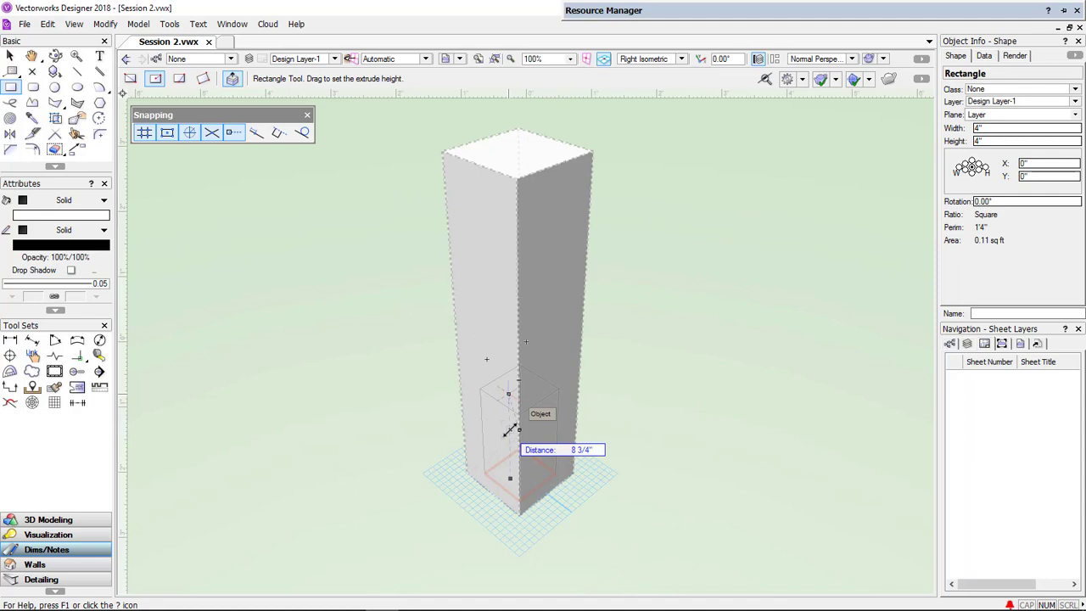
text(2)
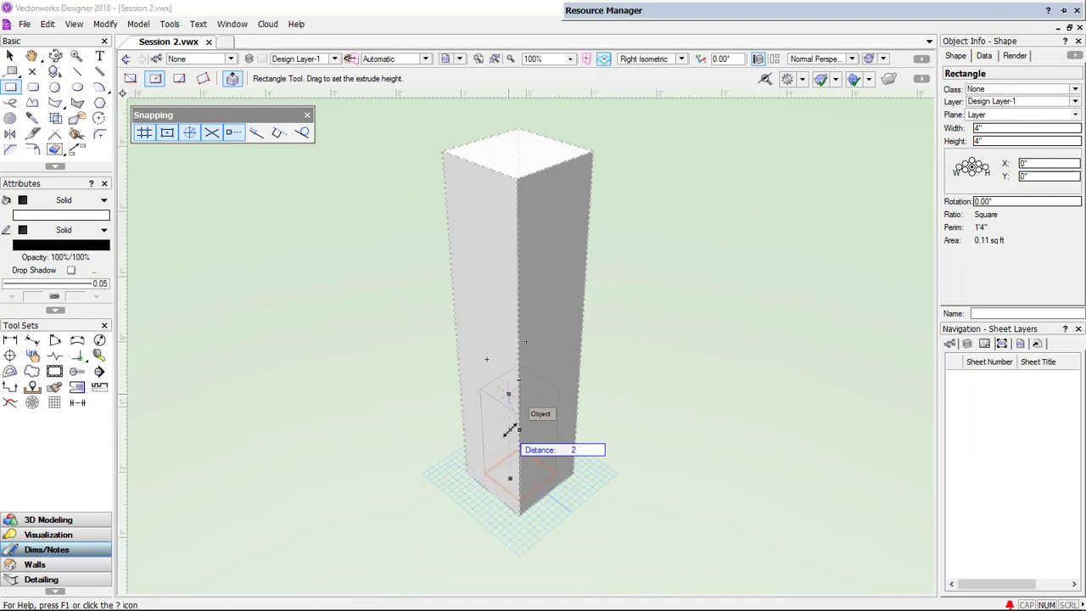
text(')
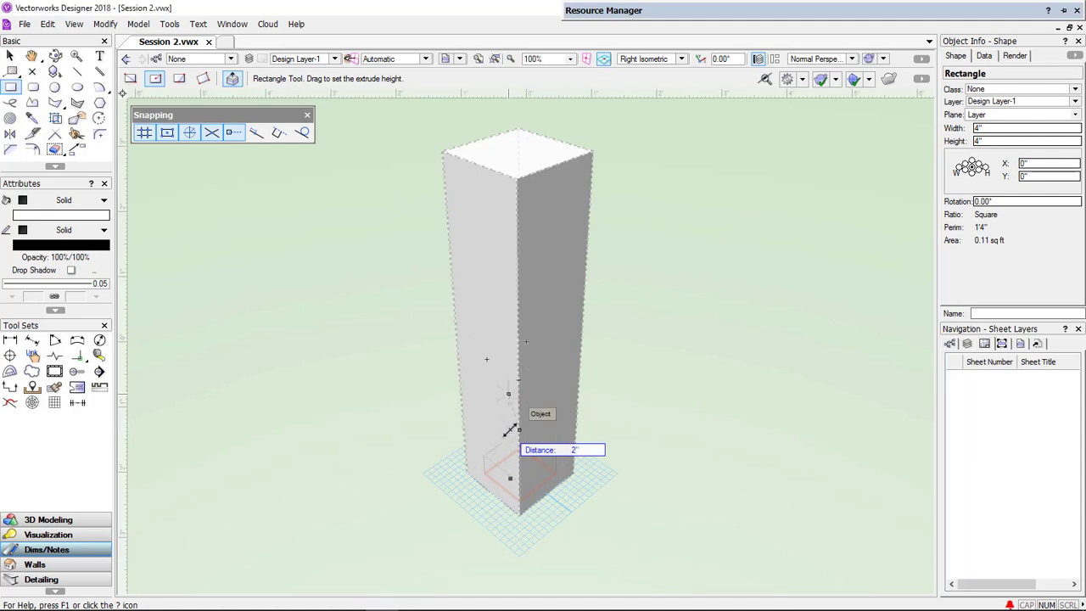
key(Return)
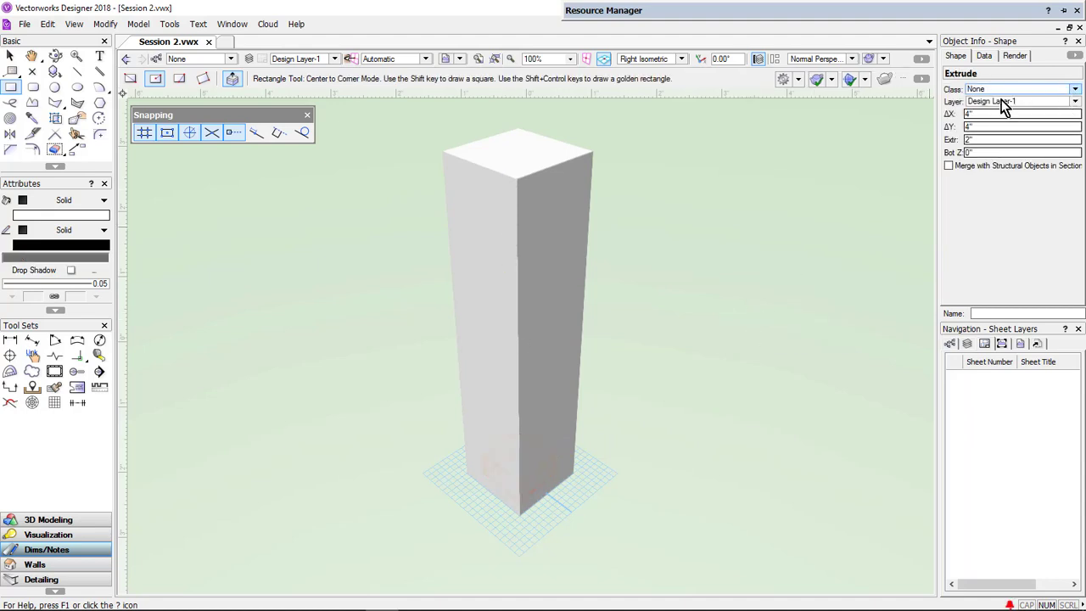
- Set the 4" extrusion's bottom elevation to 22 inches so it sits on top of the column
double_click(968, 152)
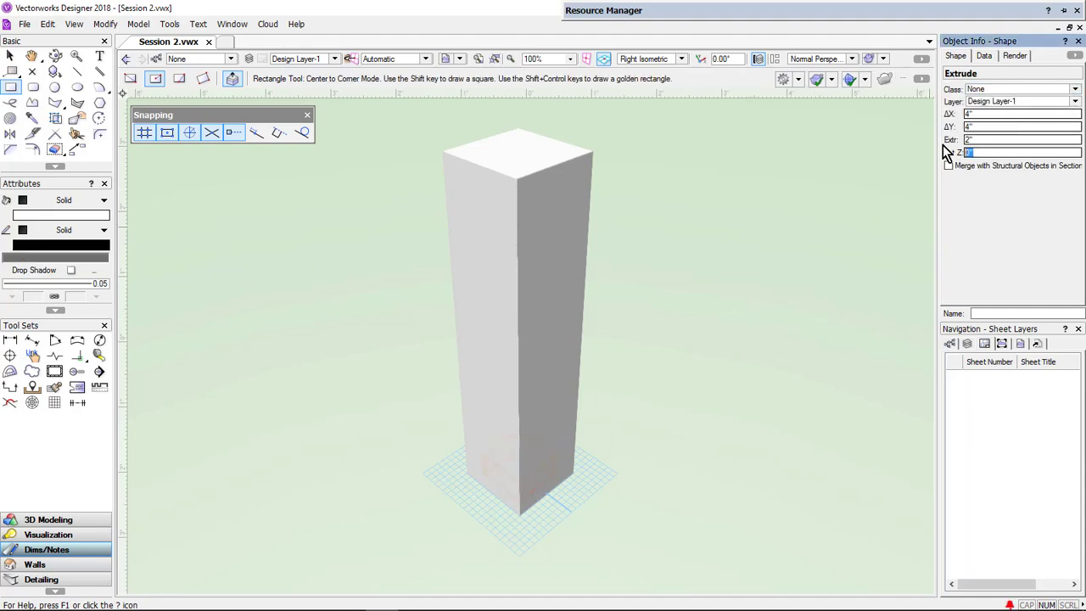
text(22)
key(Return)
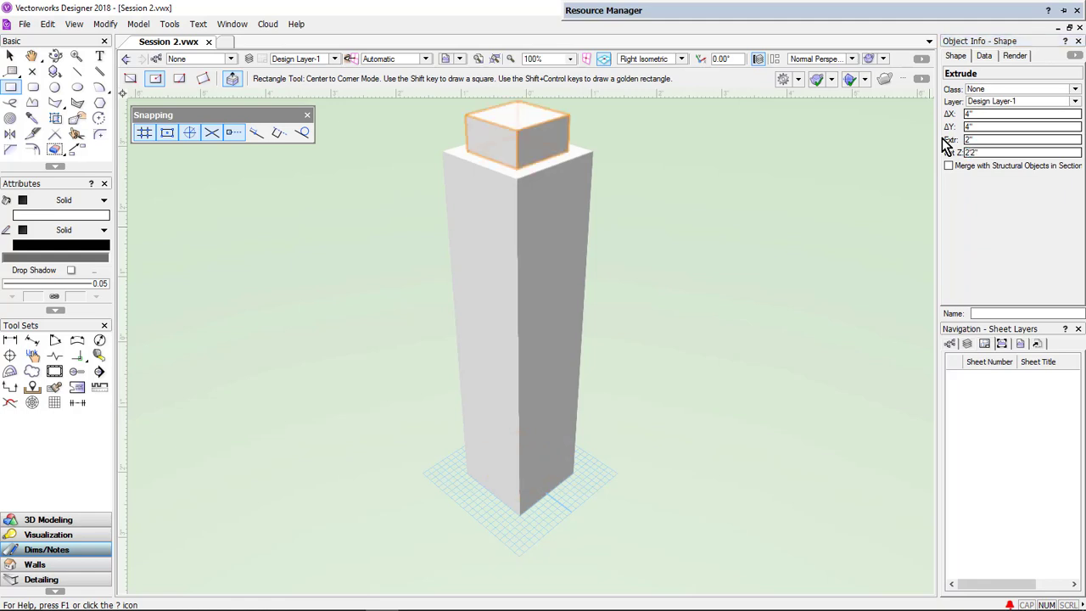
- Create a 6" square at the origin by numeric entry and push-pull it into an extrusion 6" tall
double_click(10, 87)
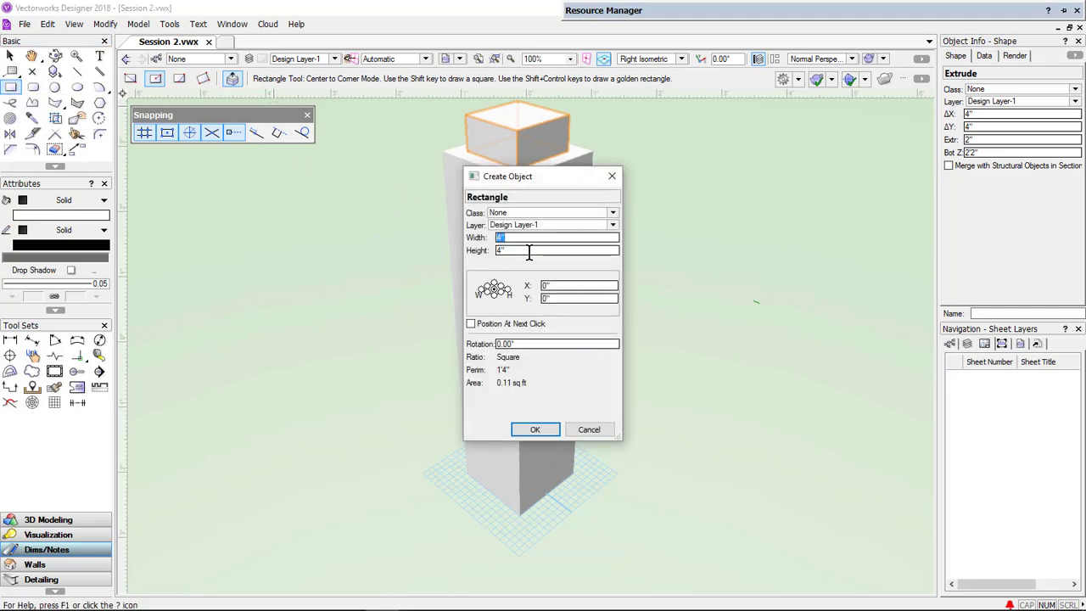
text(6)
key(Tab)
key(Return)
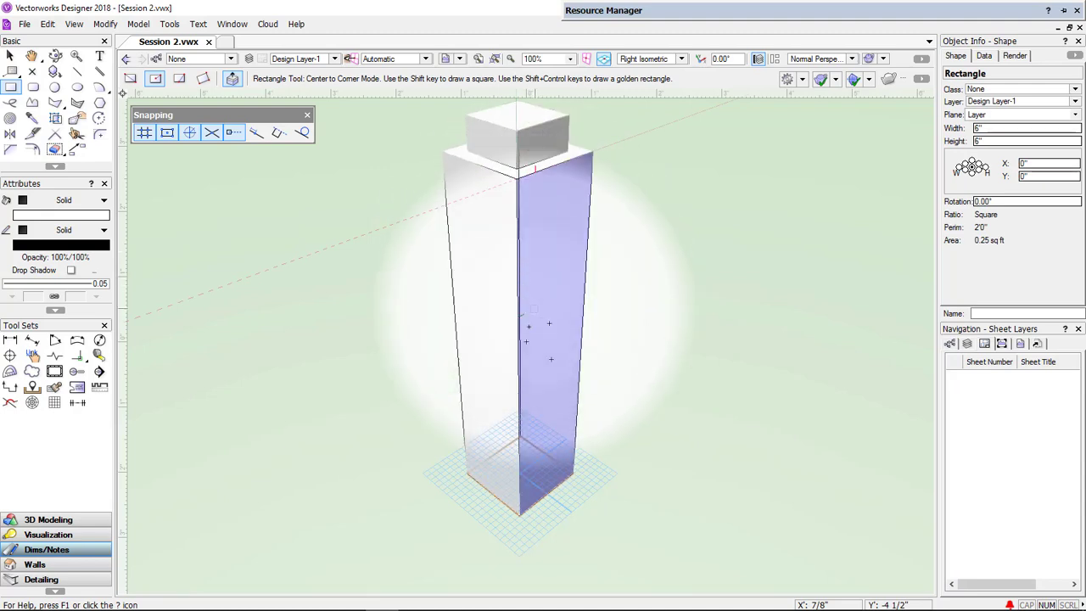
drag(501, 492, 473, 400)
key(Tab)
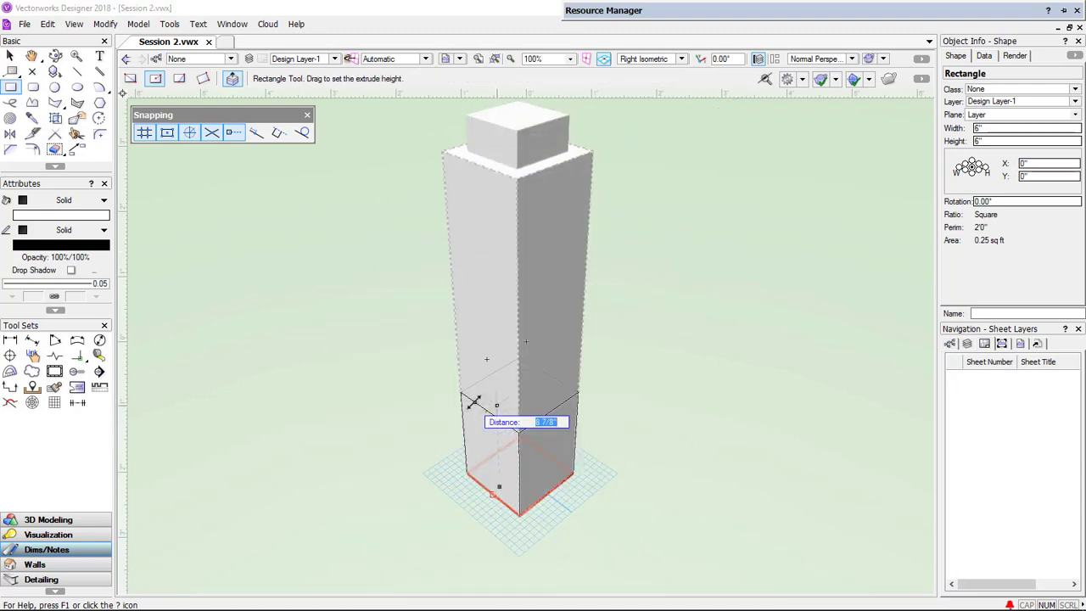
text(6)
key(Return)
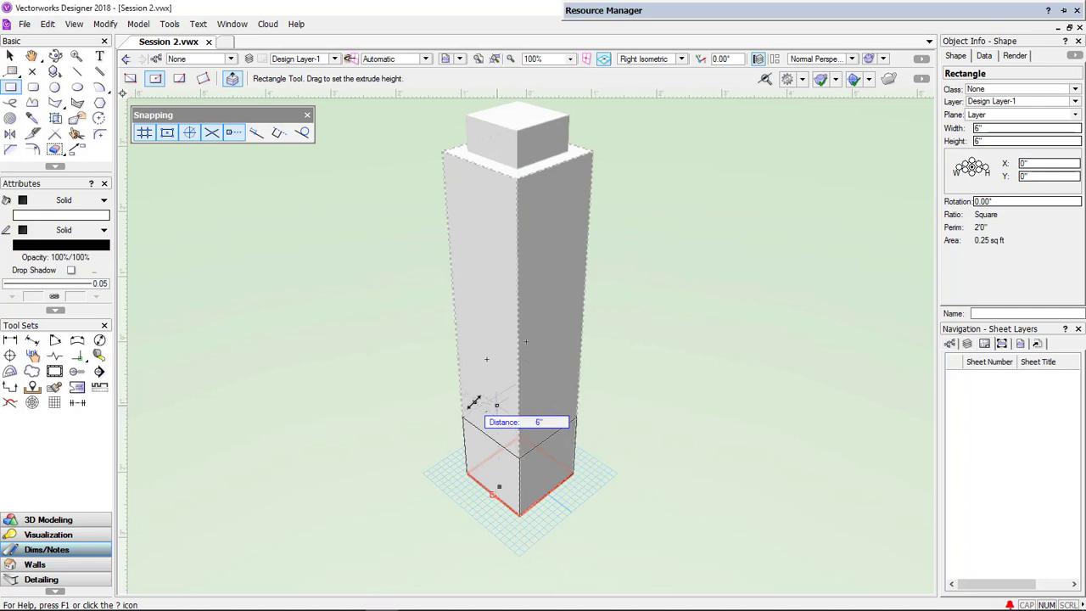
click(474, 402)
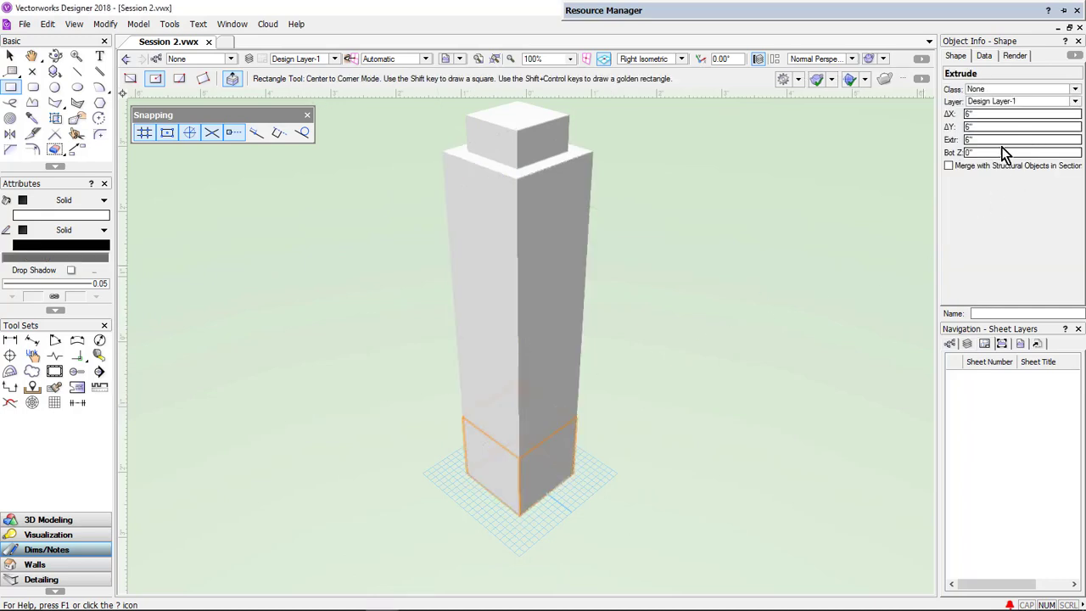
- Set the 6" extrusion's bottom elevation to 26+2 inches to stack it above the column
click(1004, 152)
text(26)
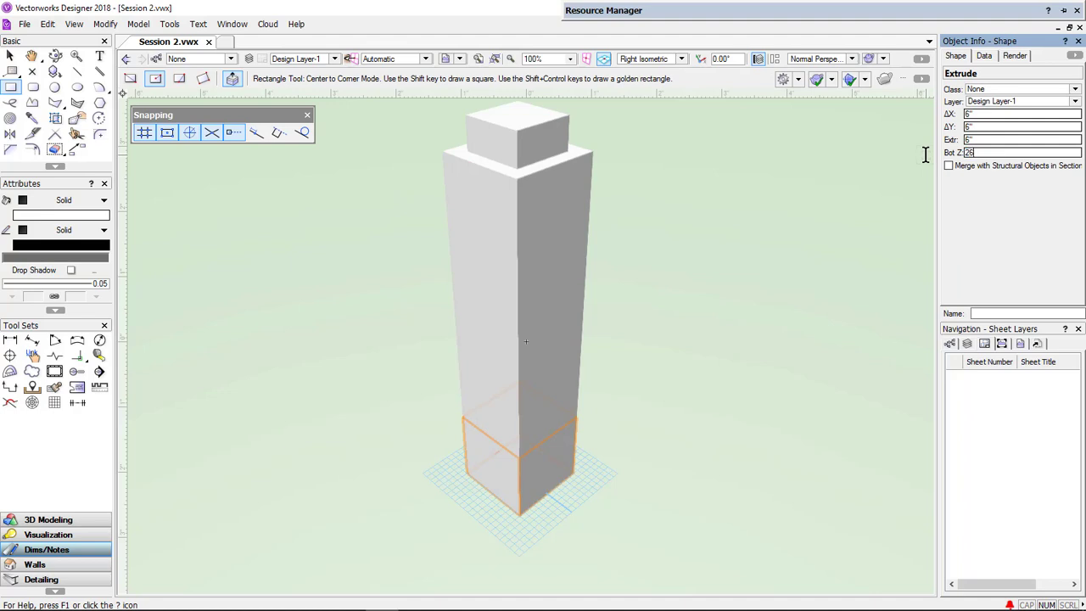
text(+2)
key(Return)
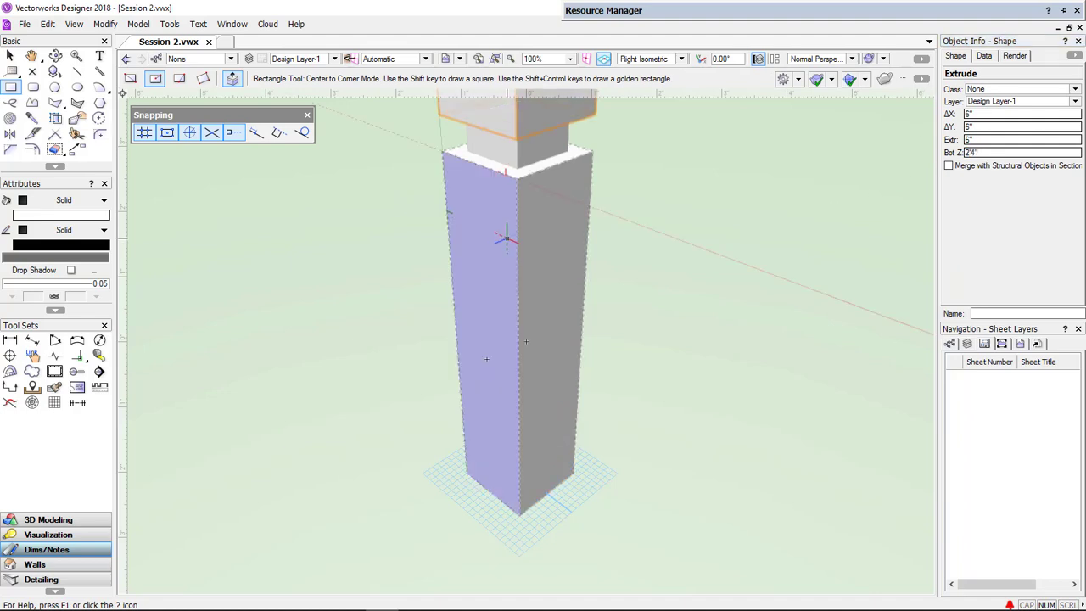
scroll(500, 234, down, 1)
middle_drag(455, 167, 451, 254)
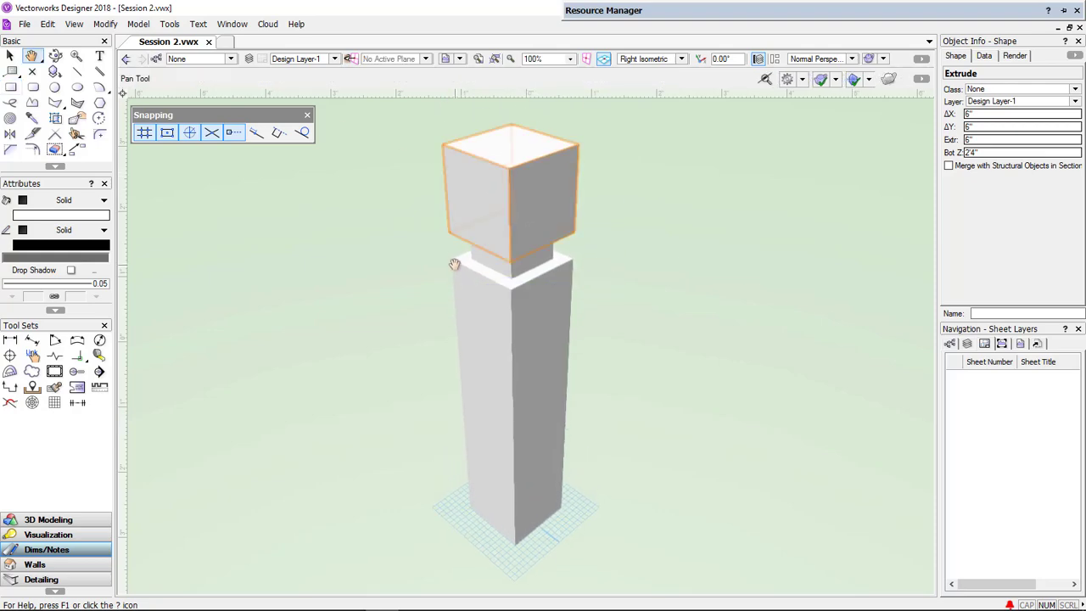